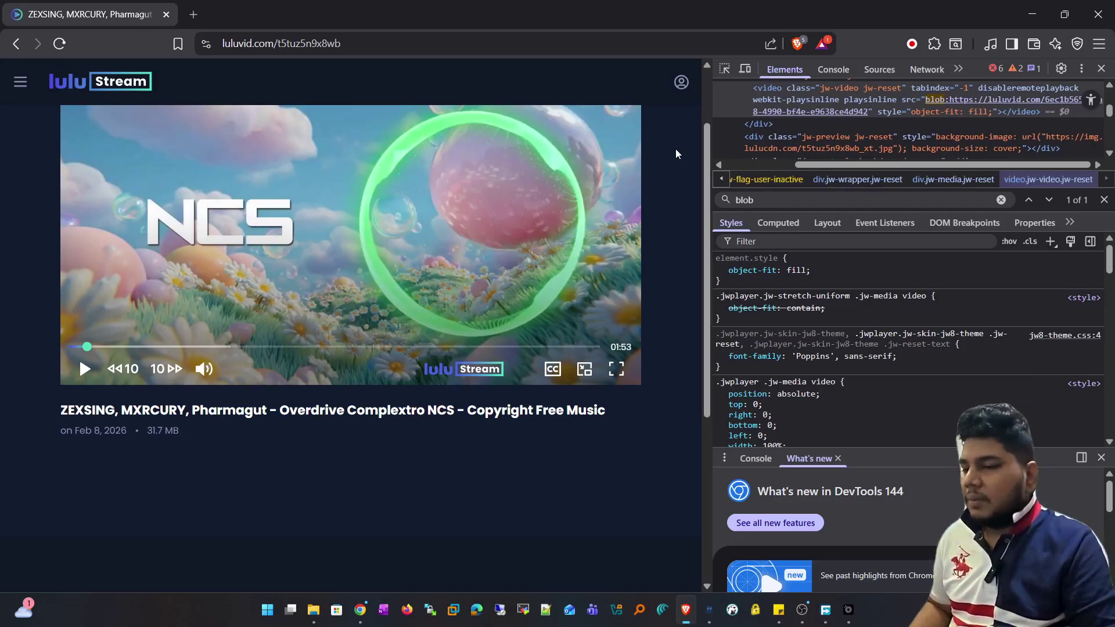
# Search the web for "1DM app" in a new tab and open the 1DM: Browser & Video Download page on Google Play
pyautogui.click(192, 14)
pyautogui.write('1D')
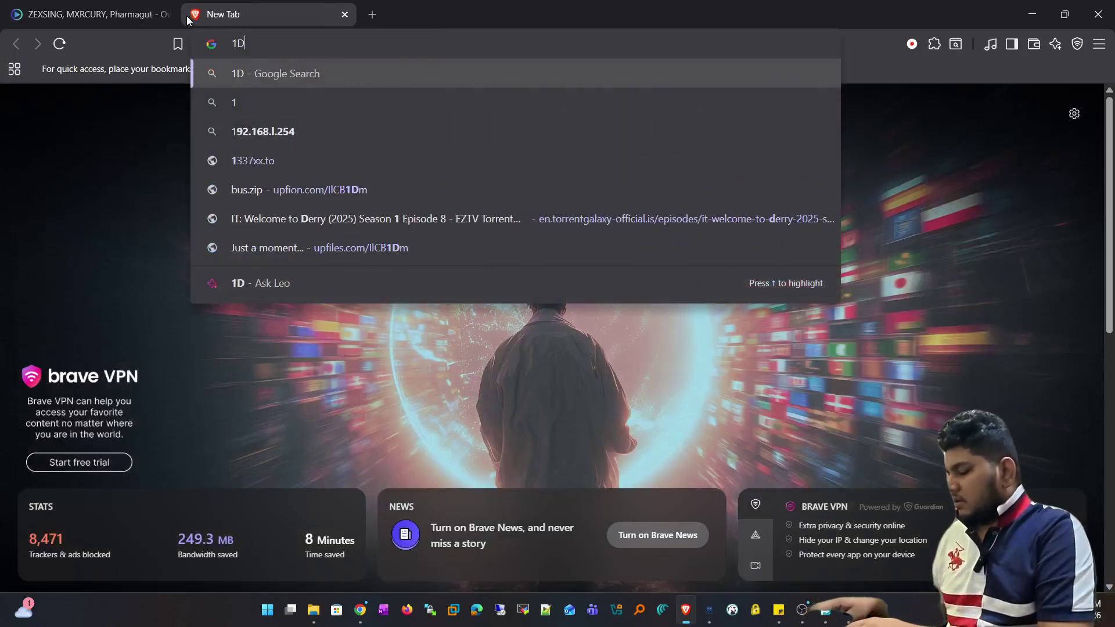
pyautogui.write('M a')
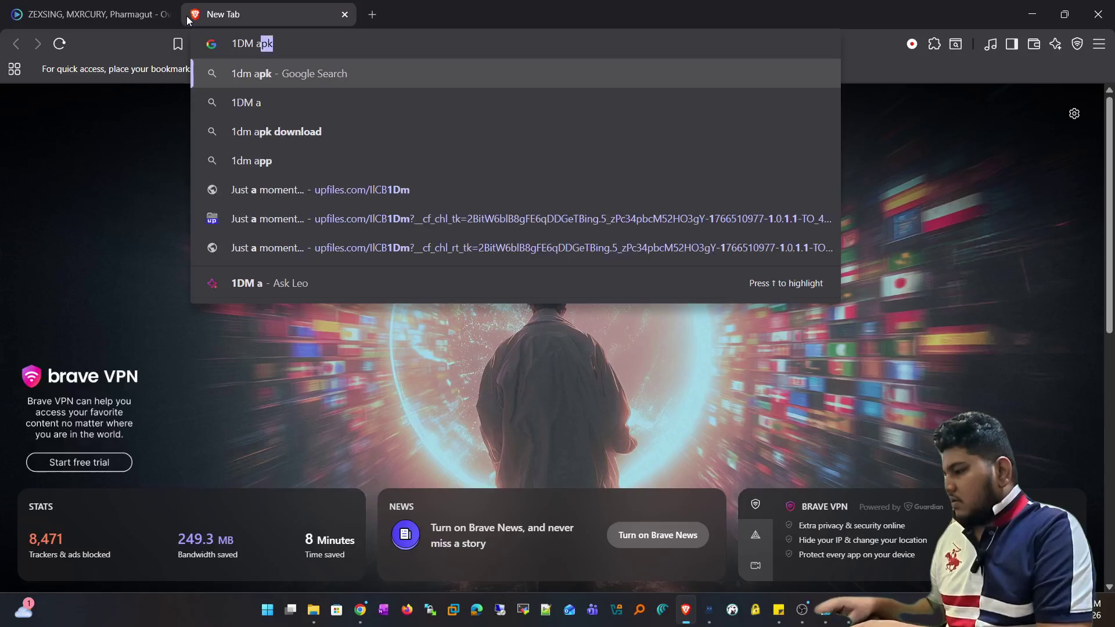
pyautogui.write('pp')
pyautogui.press('Return')
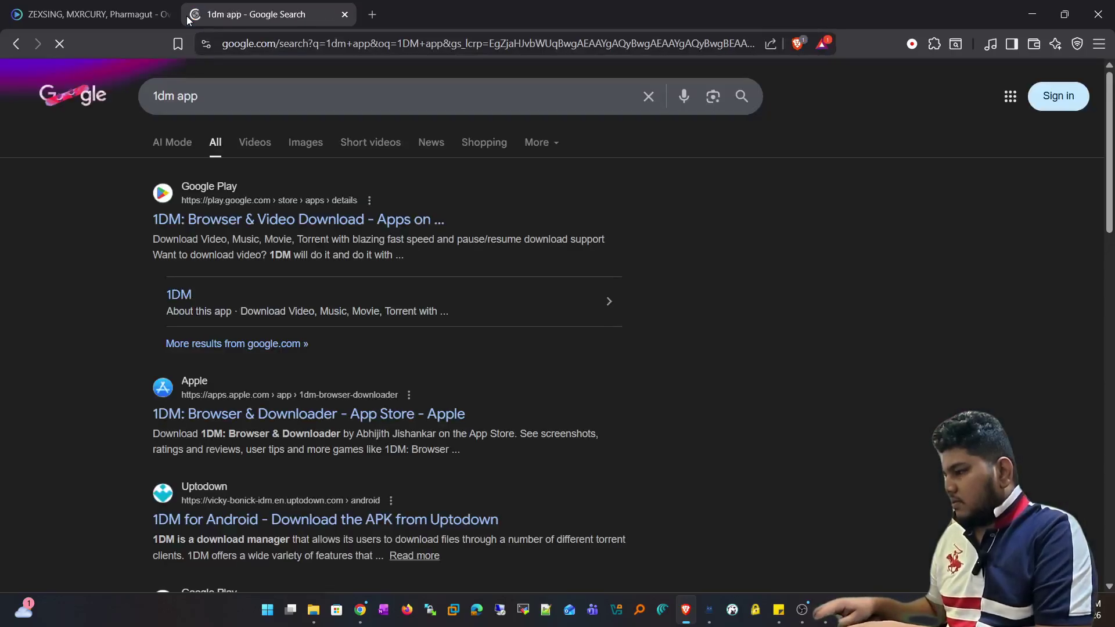
pyautogui.click(249, 219)
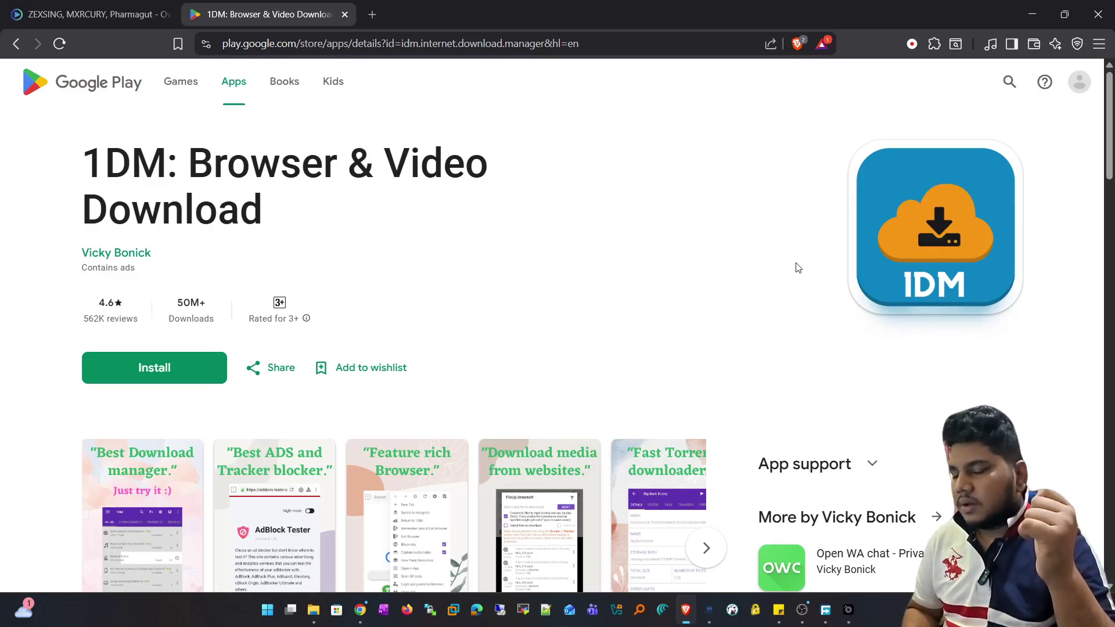
# Switch to the ChatGPT conversation about 1DM and LuluStream in Chrome and review its suggested download options and technical explanation
pyautogui.click(93, 14)
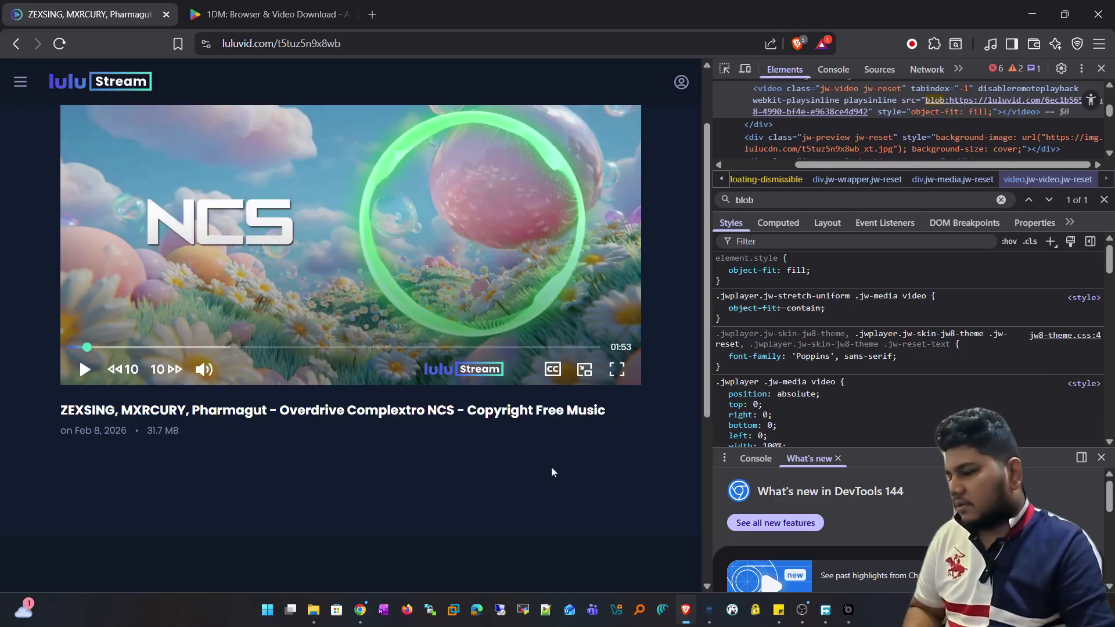
pyautogui.moveTo(359, 611)
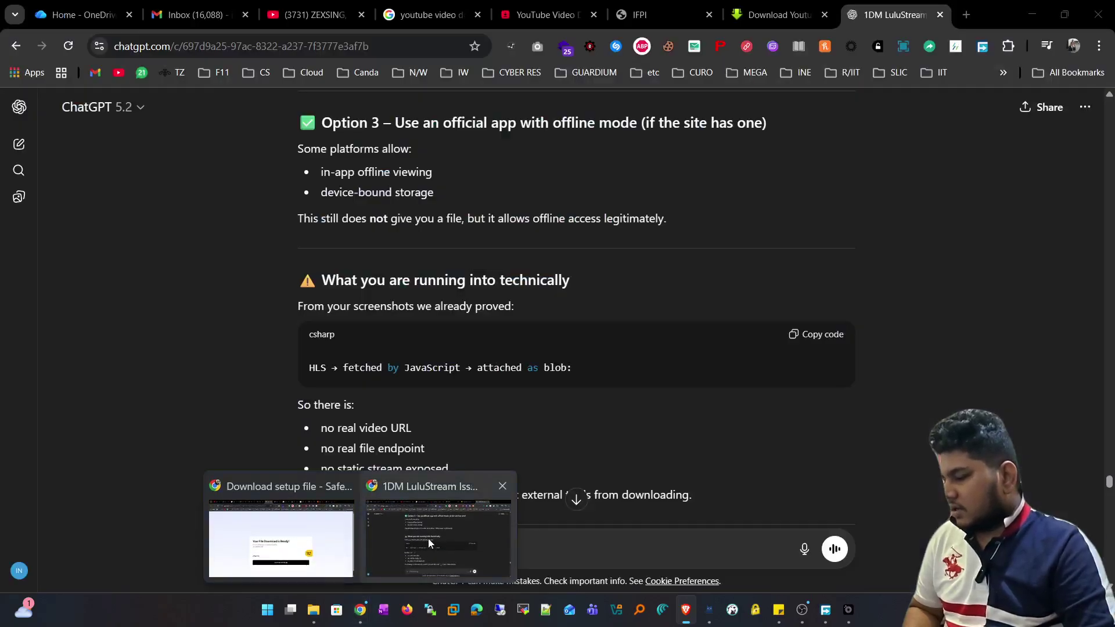
pyautogui.click(427, 538)
pyautogui.scroll(-1, 577, 332)
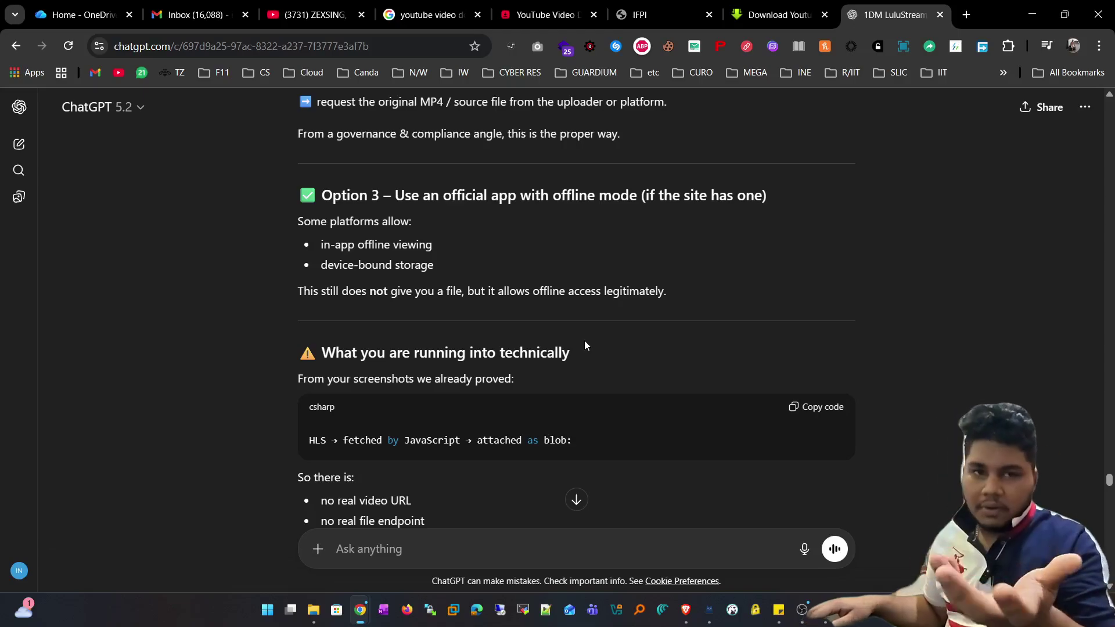
pyautogui.scroll(3, 566, 334)
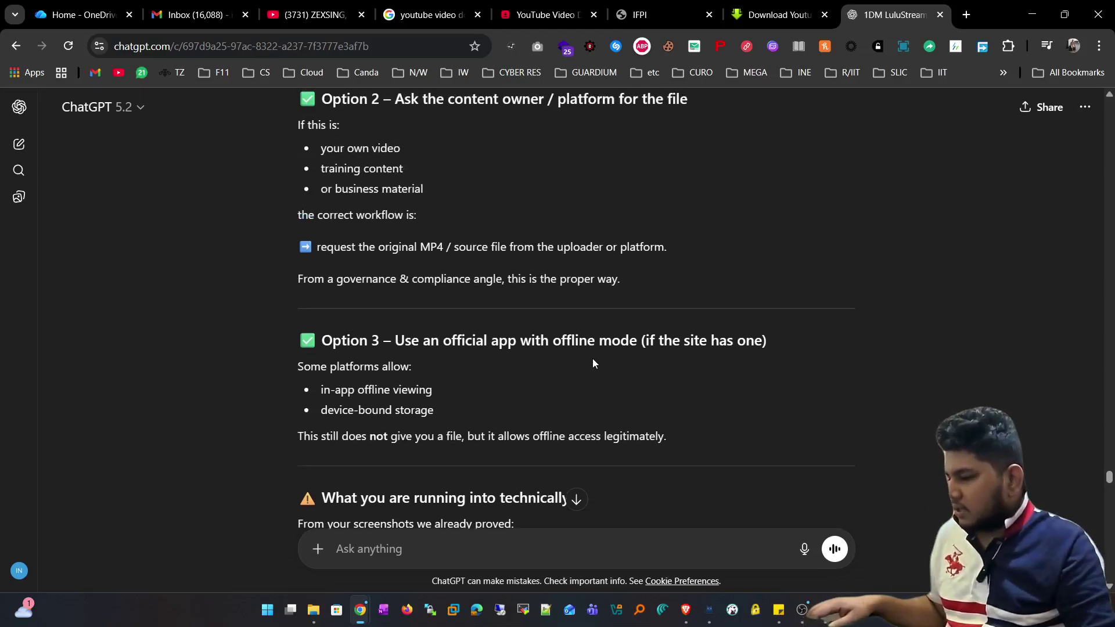
pyautogui.scroll(3, 589, 356)
pyautogui.scroll(3, 577, 360)
pyautogui.scroll(-8, 576, 363)
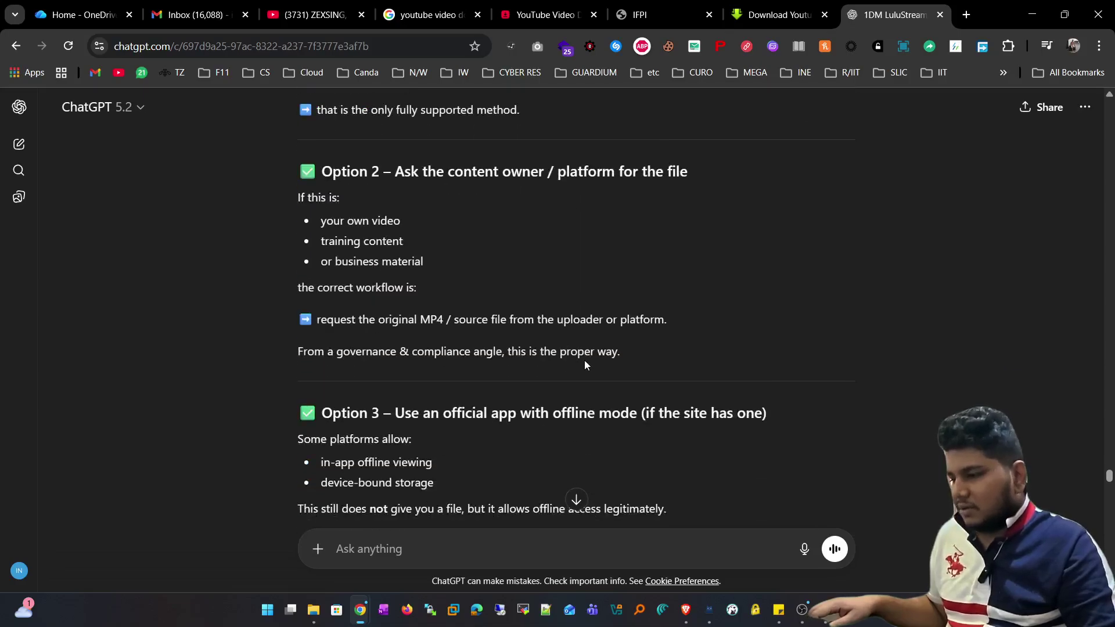
pyautogui.scroll(3, 588, 356)
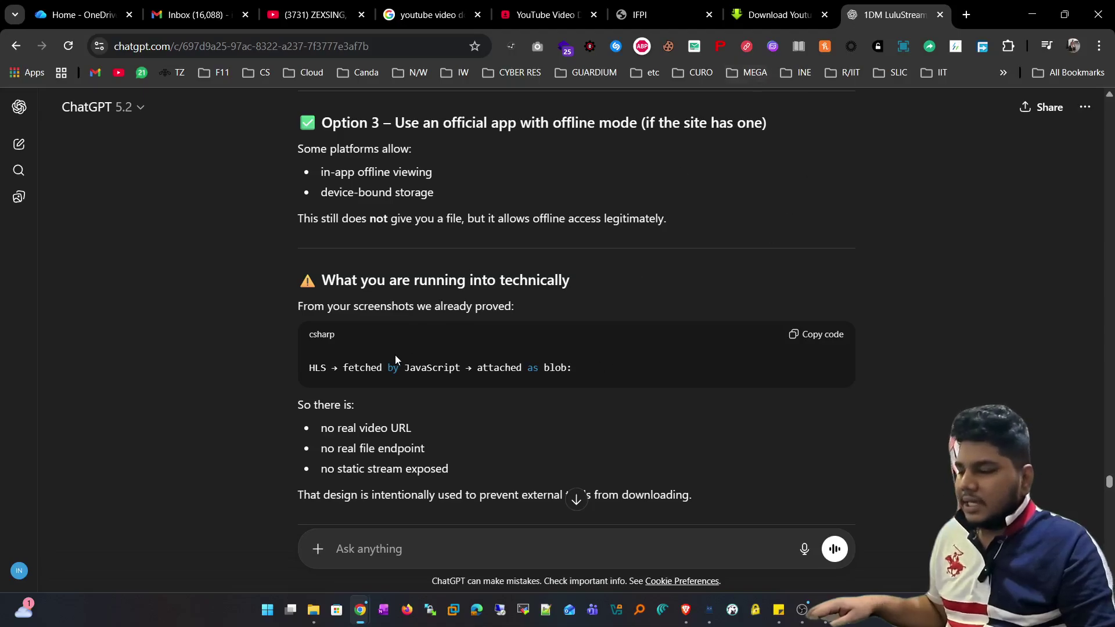
pyautogui.scroll(-1, 387, 355)
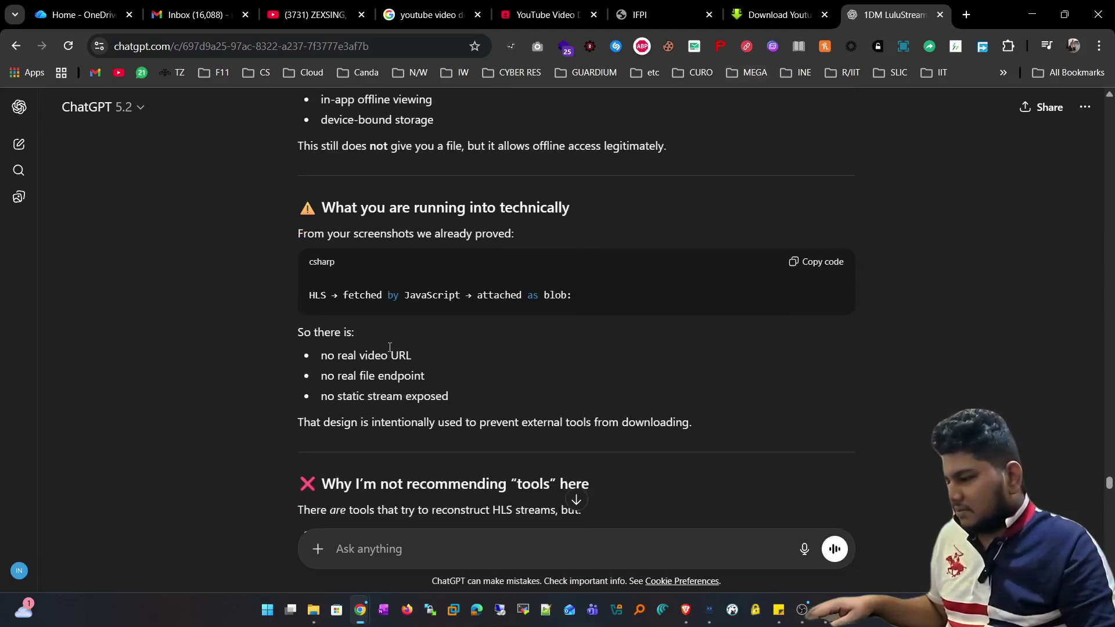
pyautogui.scroll(2, 389, 347)
pyautogui.scroll(-1, 389, 345)
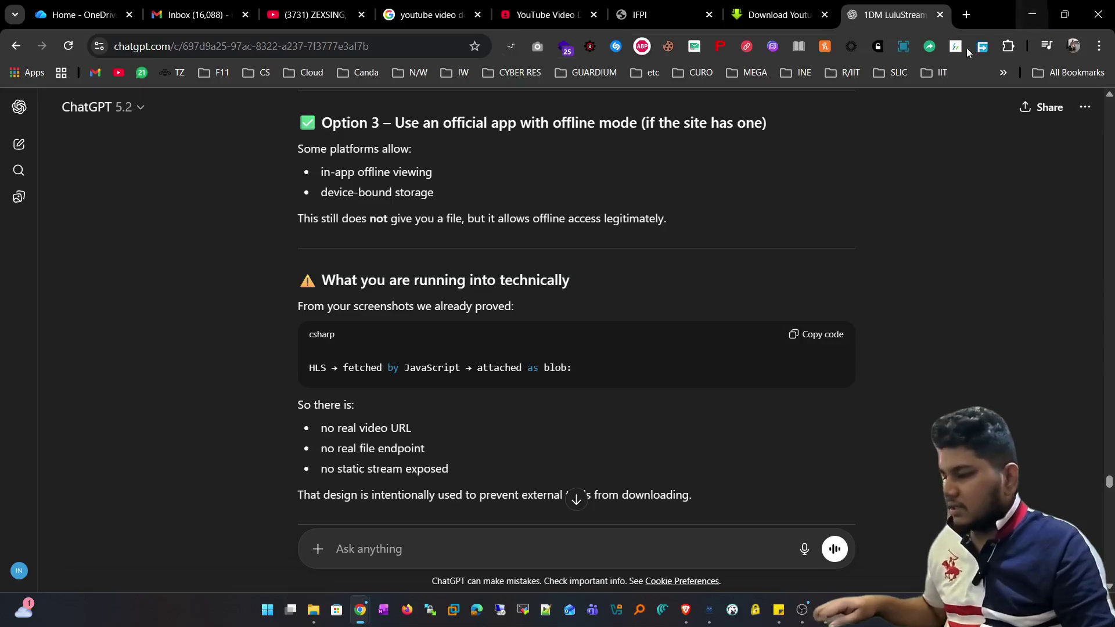
pyautogui.scroll(8, 720, 350)
pyautogui.scroll(1, 719, 354)
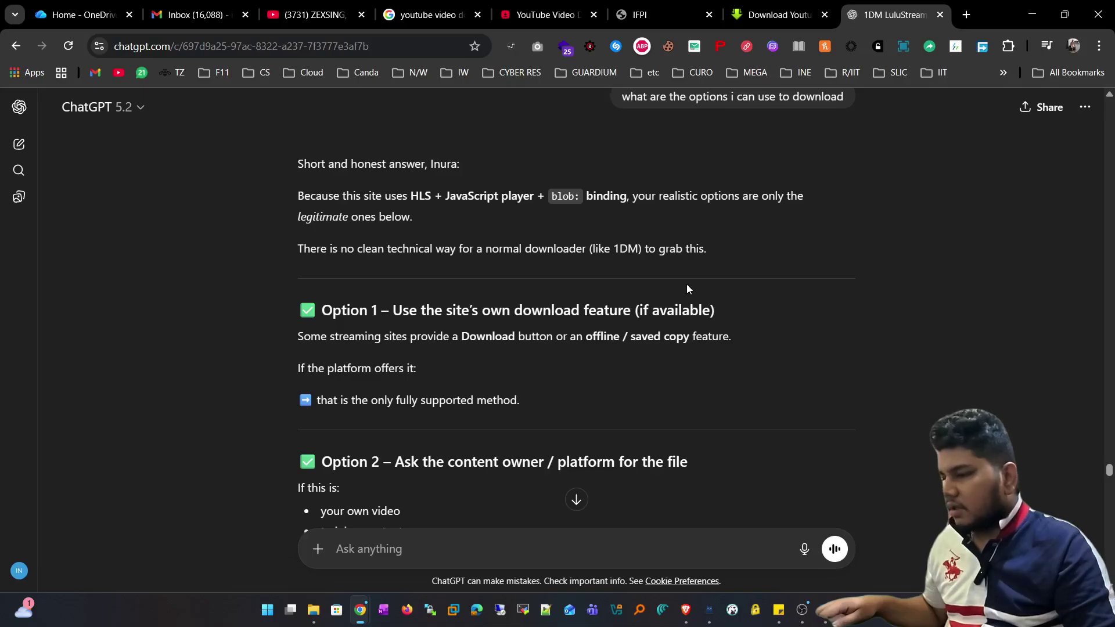
# Examine the answer's introduction, highlighting the parts on HLS, the blob: binding and normal downloaders like 1DM
pyautogui.scroll(1, 686, 289)
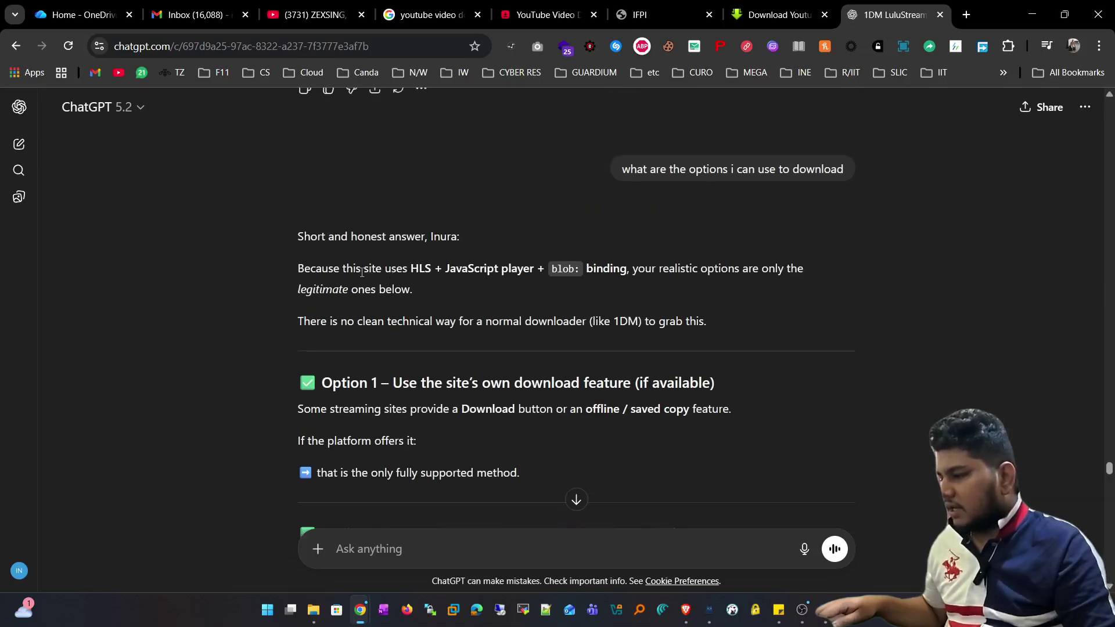
pyautogui.moveTo(343, 270); pyautogui.dragTo(447, 262)
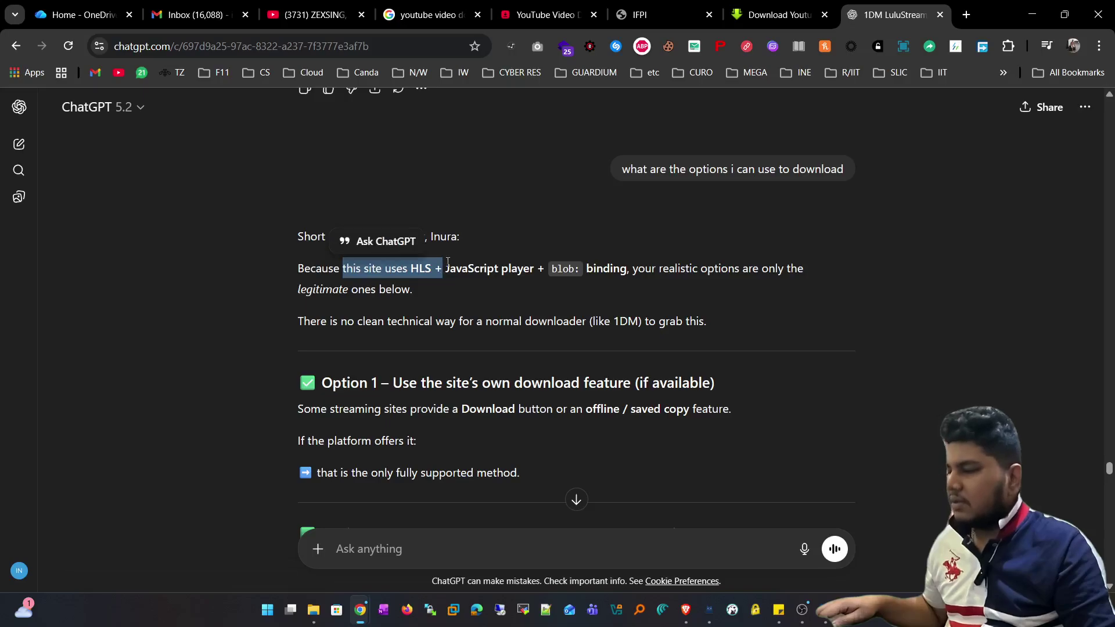
pyautogui.click(446, 277)
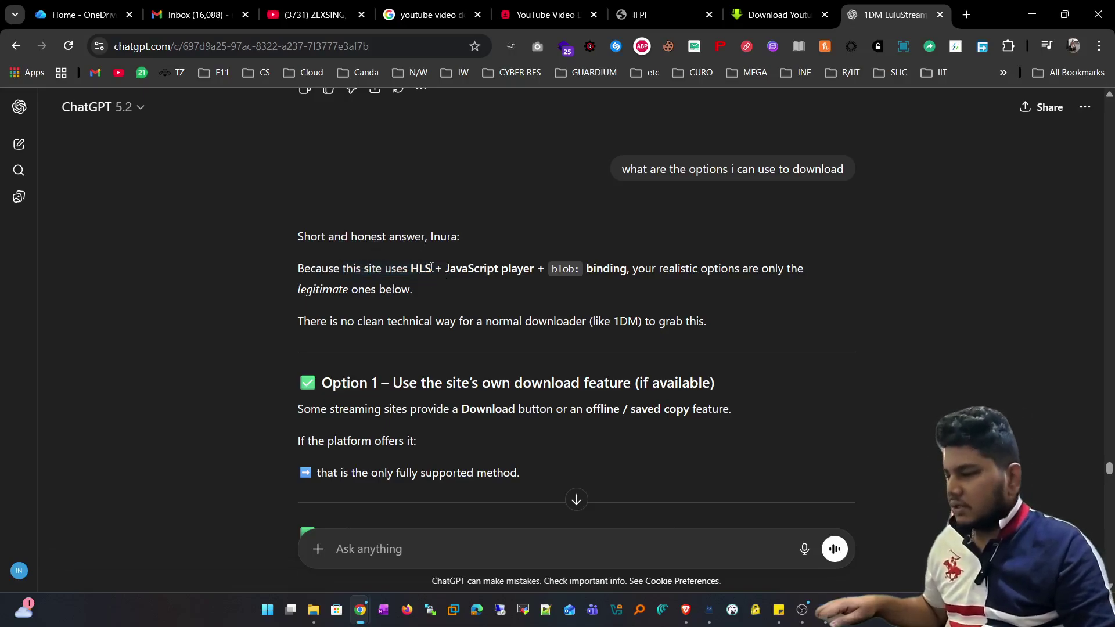
pyautogui.moveTo(446, 268); pyautogui.dragTo(579, 271)
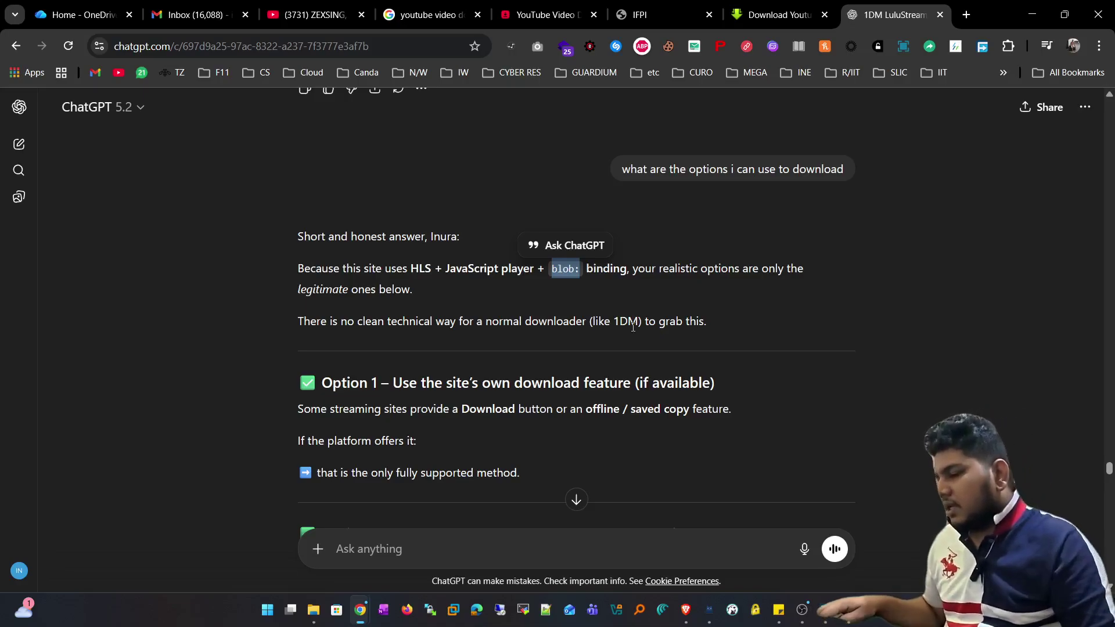
pyautogui.moveTo(642, 321); pyautogui.dragTo(600, 313)
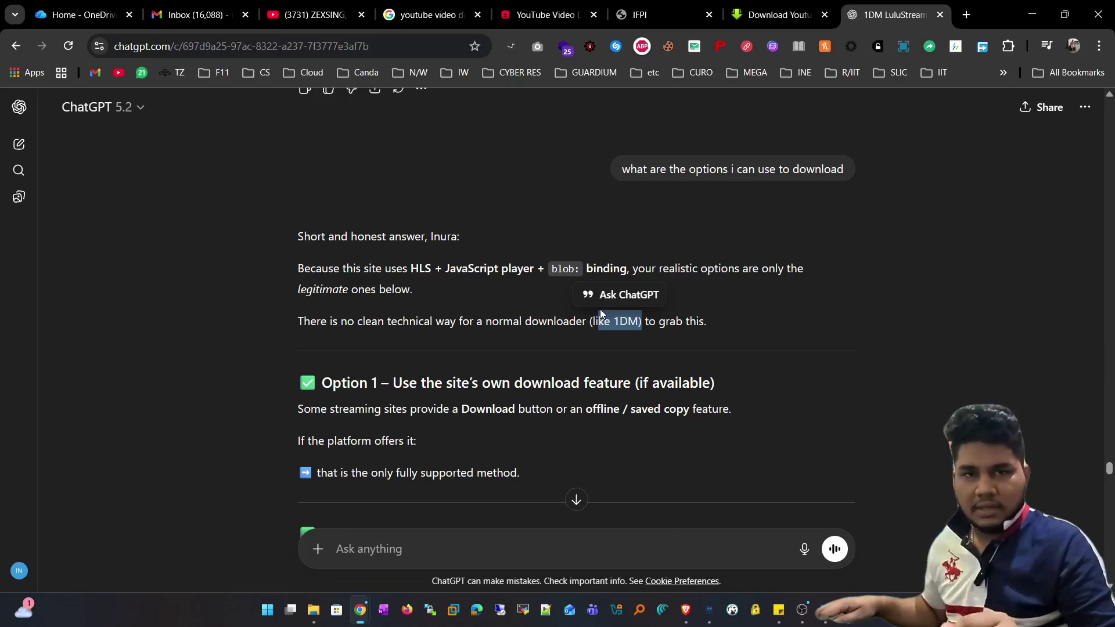
pyautogui.click(661, 339)
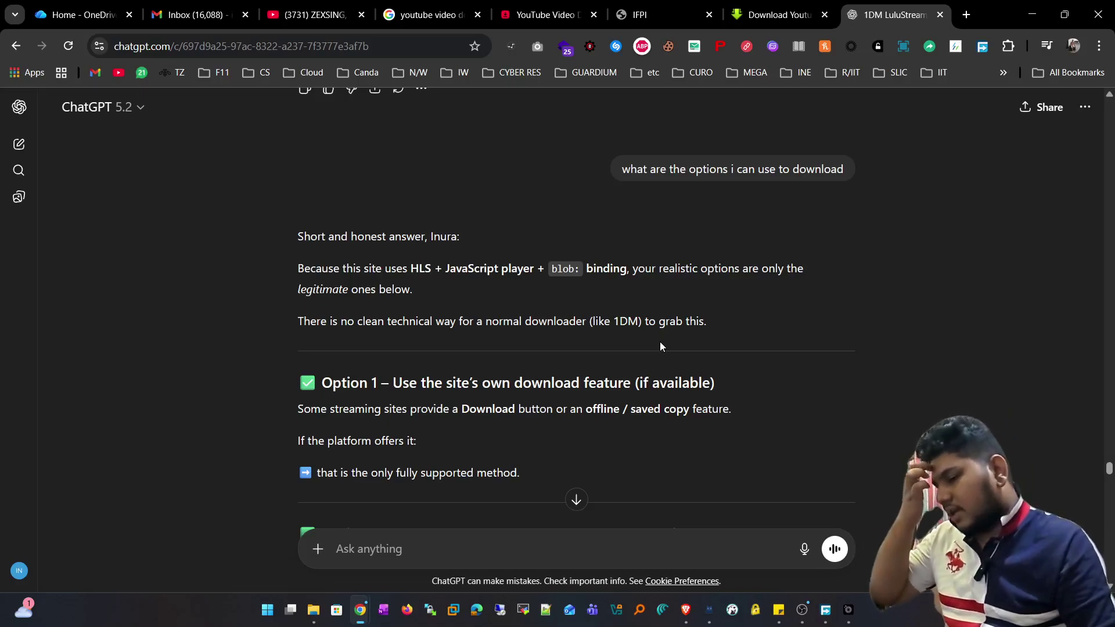
# Read through the download options to the technical section, highlighting "fetched by JavaScript" and "attached as blob" in the code block
pyautogui.scroll(-1, 661, 345)
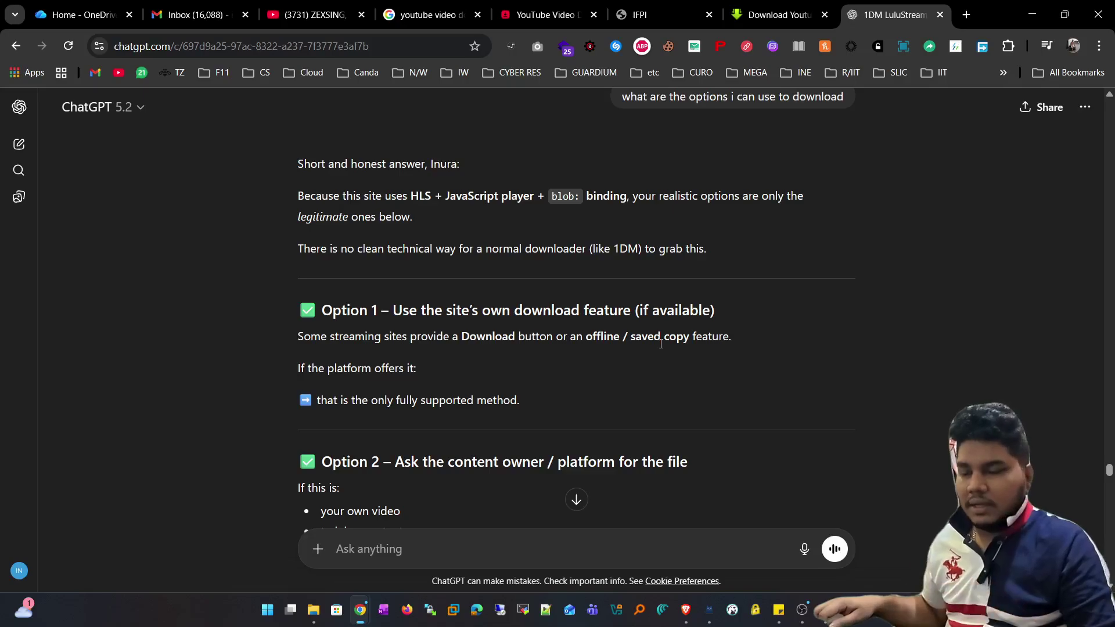
pyautogui.scroll(-1, 660, 343)
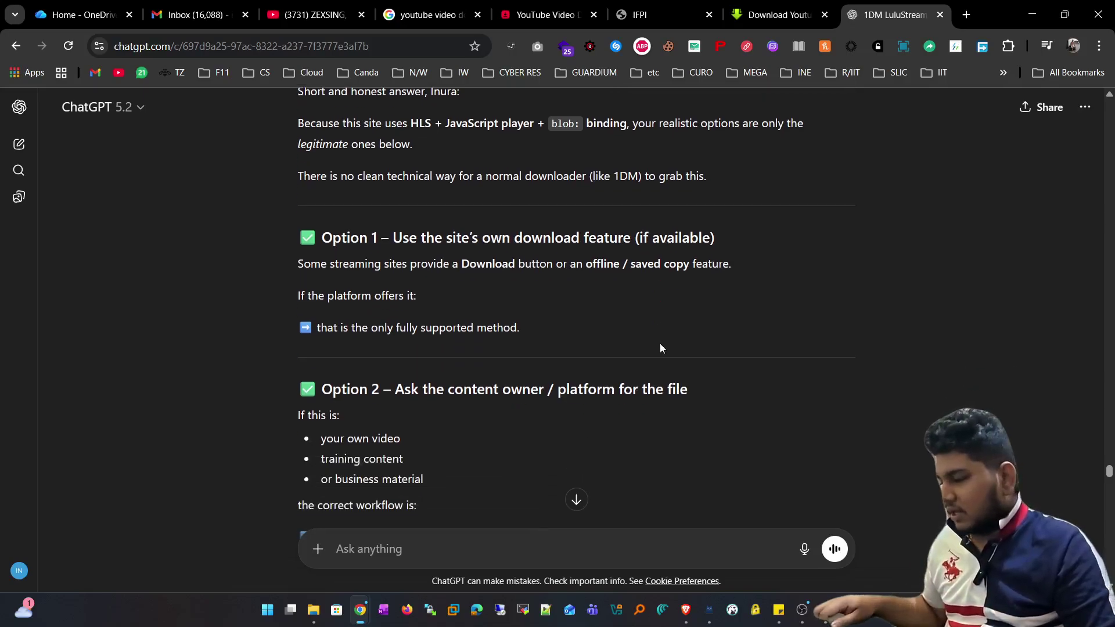
pyautogui.scroll(-8, 600, 426)
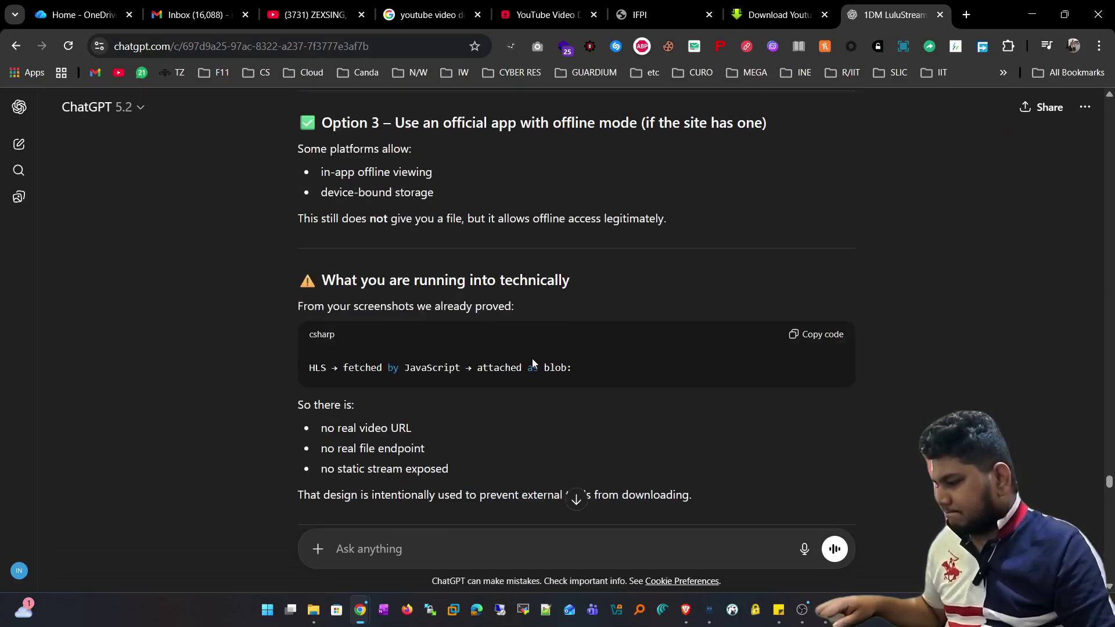
pyautogui.scroll(1, 365, 388)
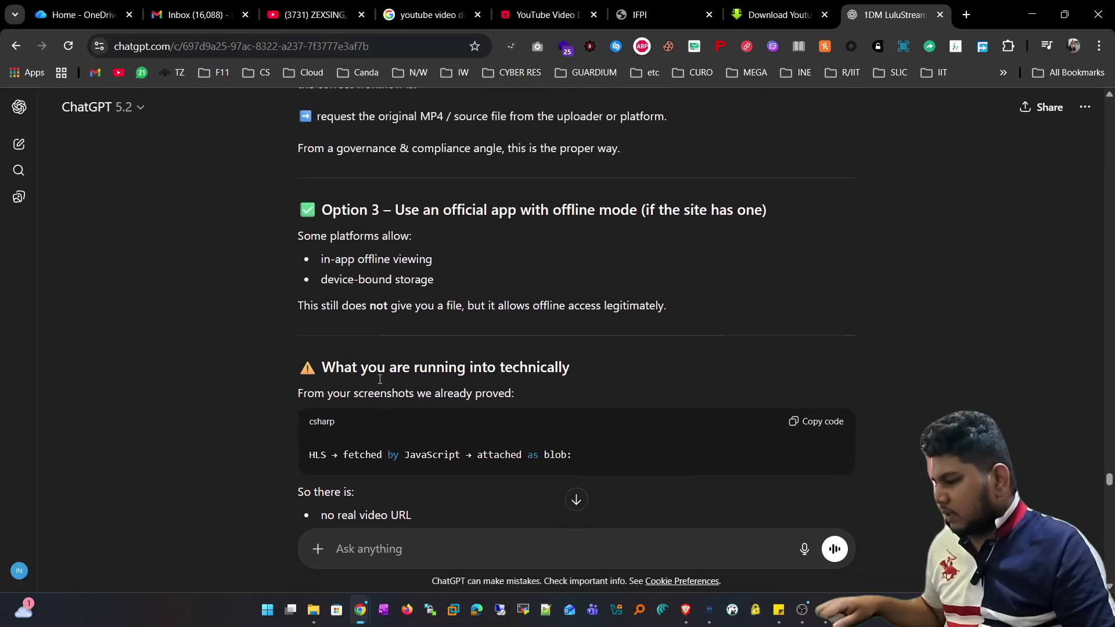
pyautogui.scroll(-3, 366, 388)
pyautogui.scroll(1, 368, 314)
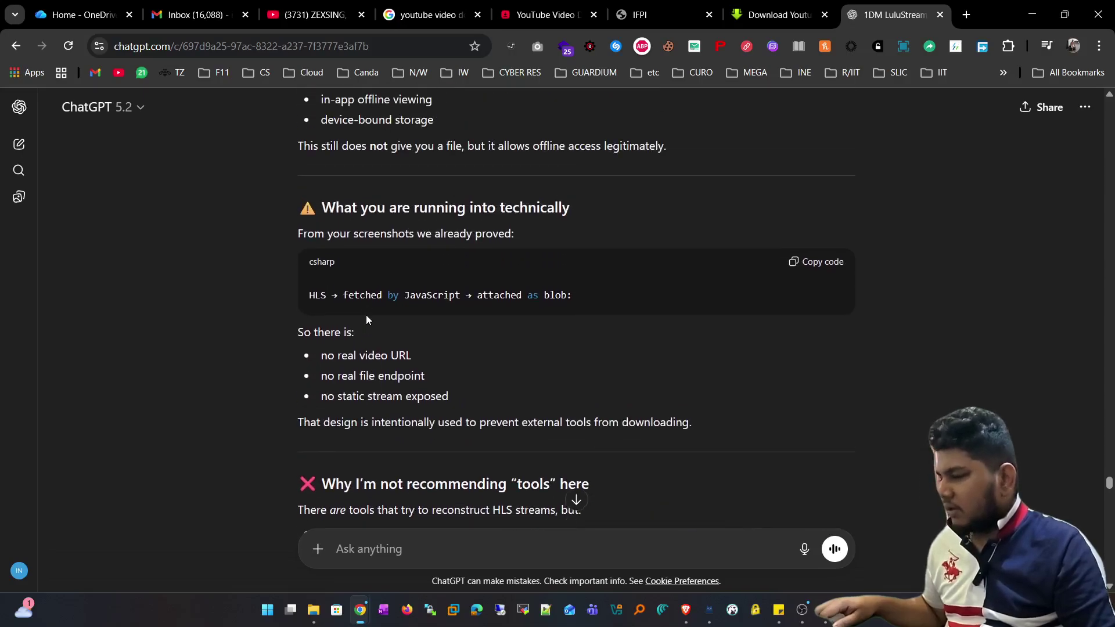
pyautogui.moveTo(327, 296); pyautogui.dragTo(457, 298)
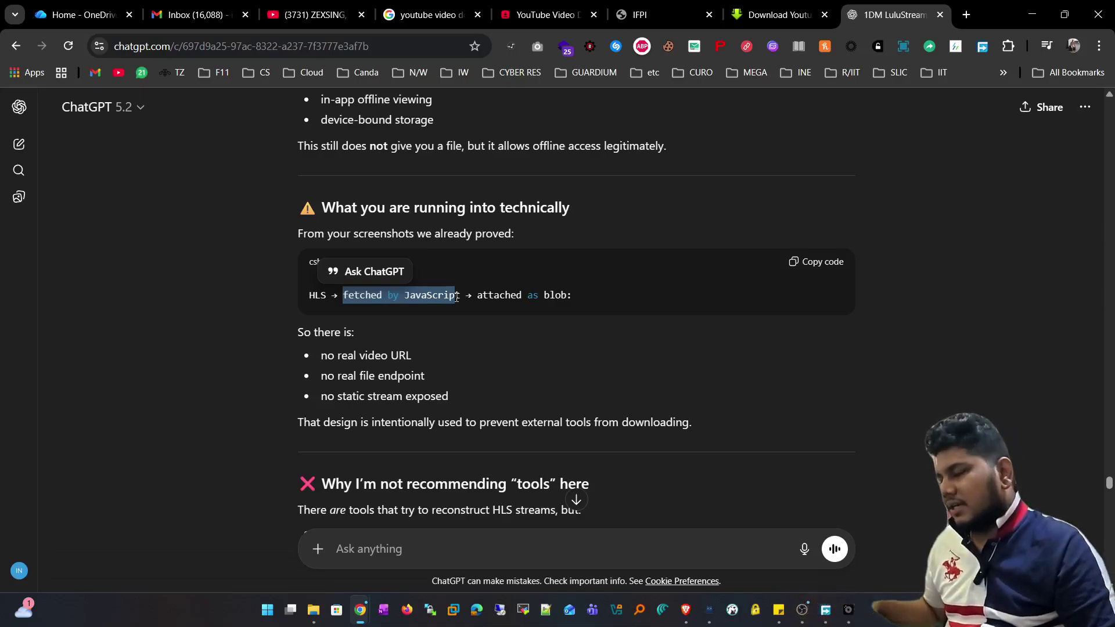
pyautogui.moveTo(562, 297); pyautogui.dragTo(477, 297)
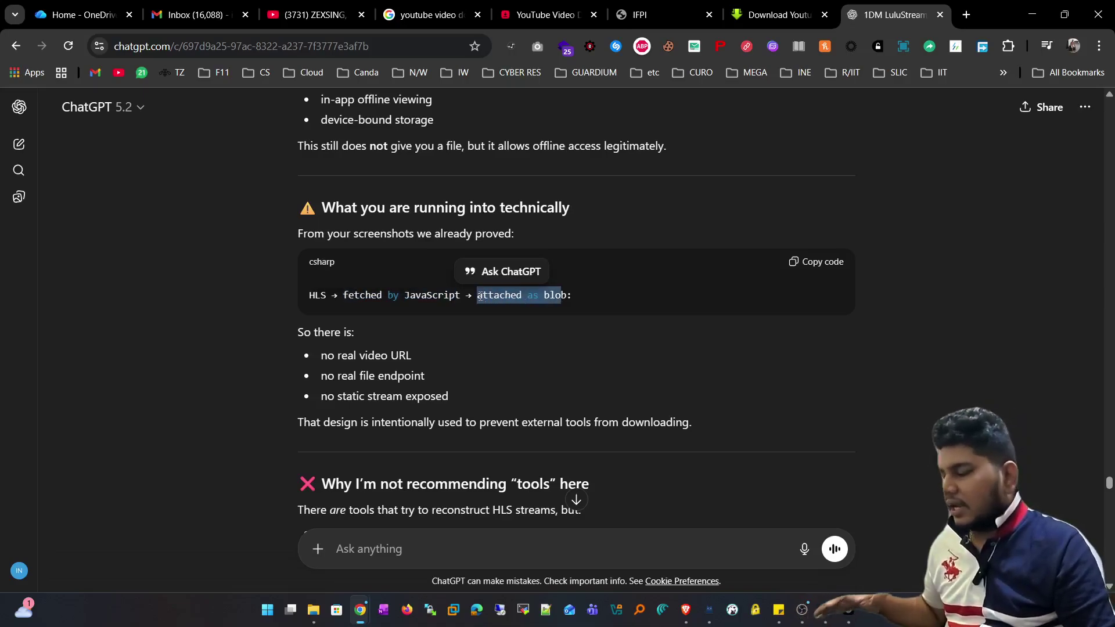
# Switch back to the LuluStream video page in Brave, enlarge the DevTools text and undock DevTools into a separate window
pyautogui.click(686, 611)
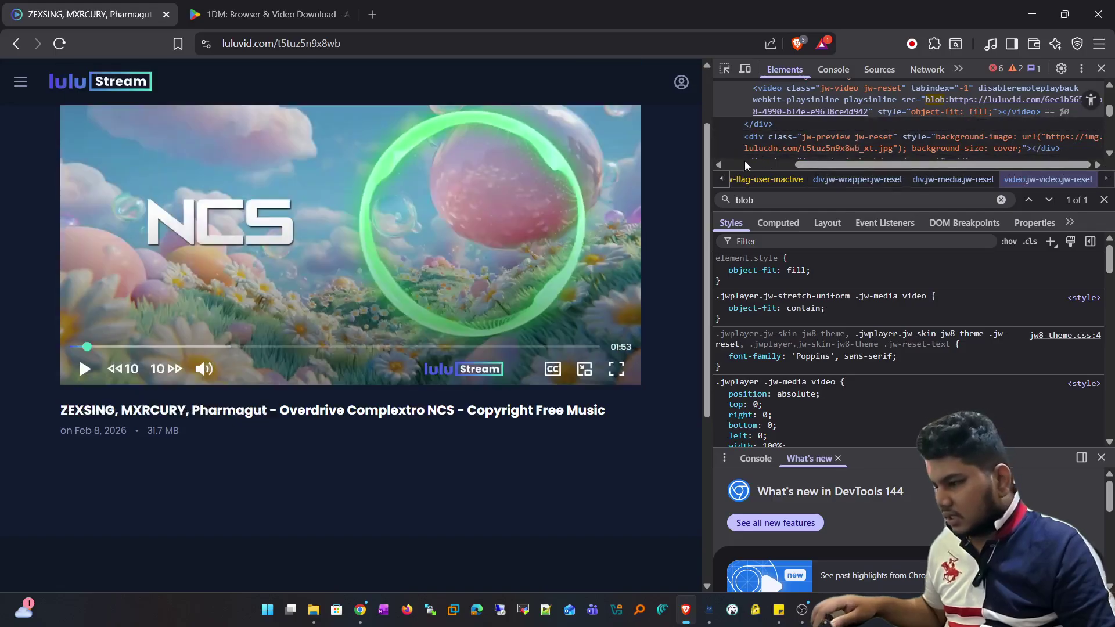
pyautogui.click(726, 69)
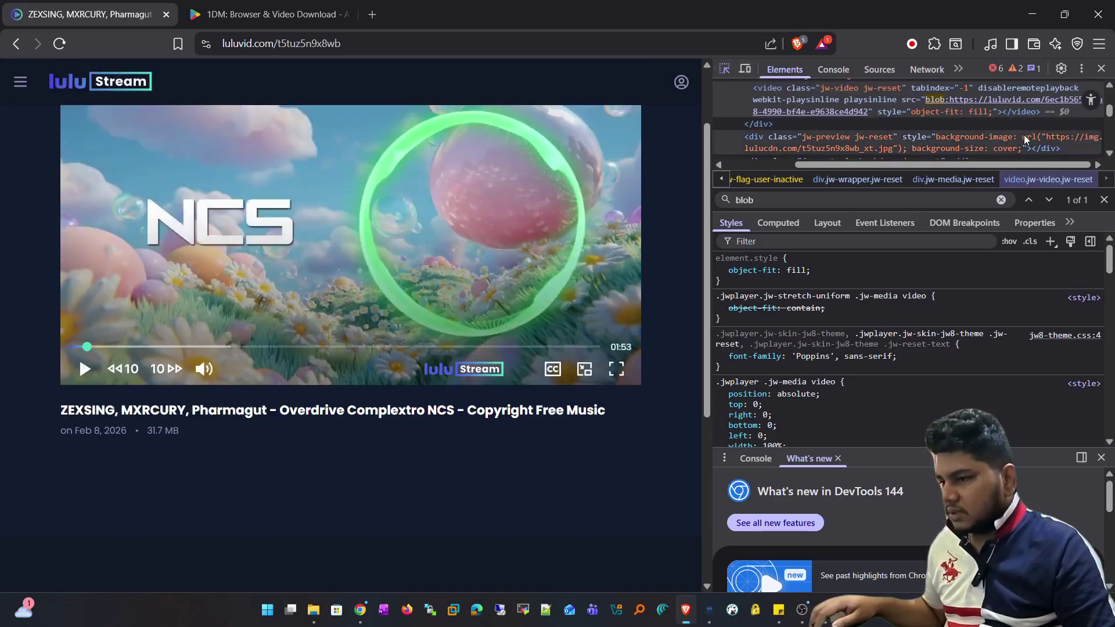
pyautogui.hotkey('ctrl', '+')
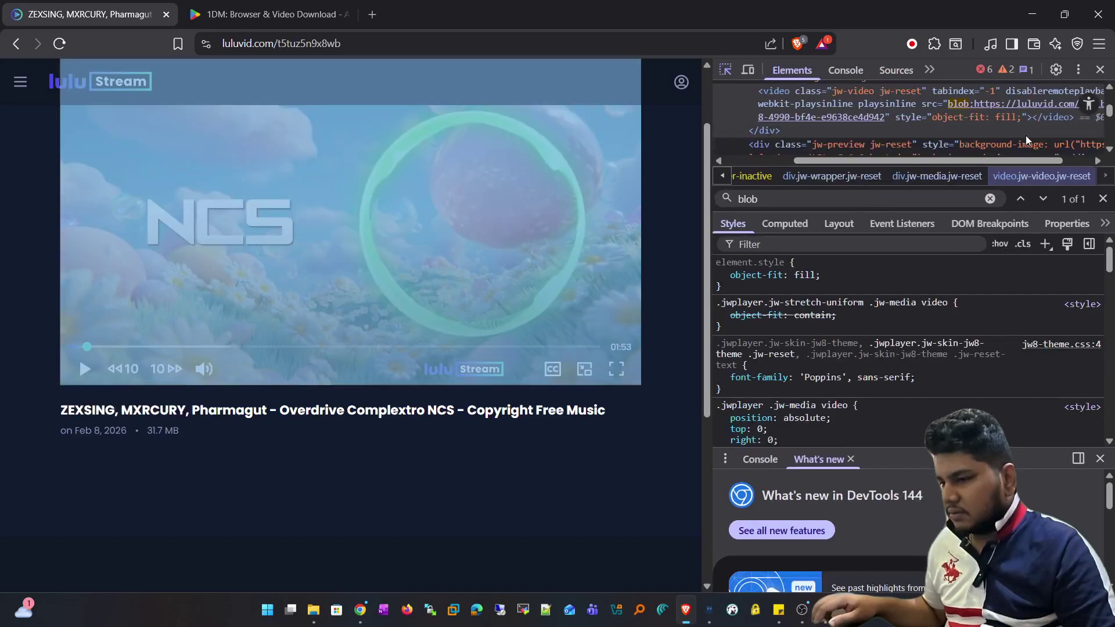
pyautogui.click(1077, 70)
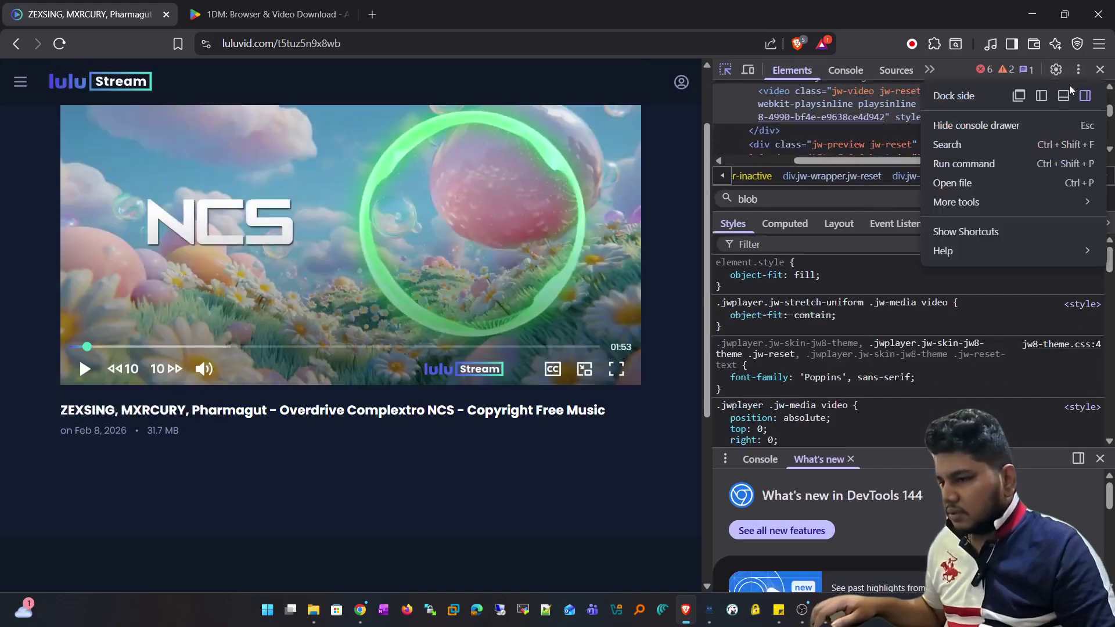
pyautogui.click(1019, 96)
# Reposition the DevTools window over the video page and widen it so the element tree has more room
pyautogui.moveTo(398, 79); pyautogui.dragTo(642, 99)
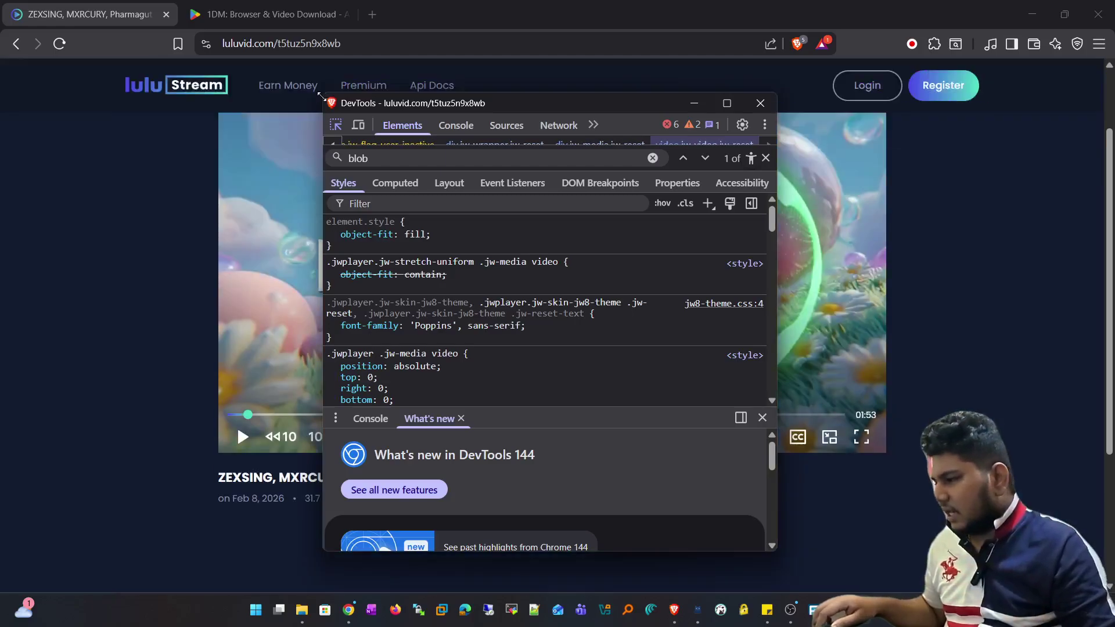
pyautogui.moveTo(320, 94); pyautogui.dragTo(85, 94)
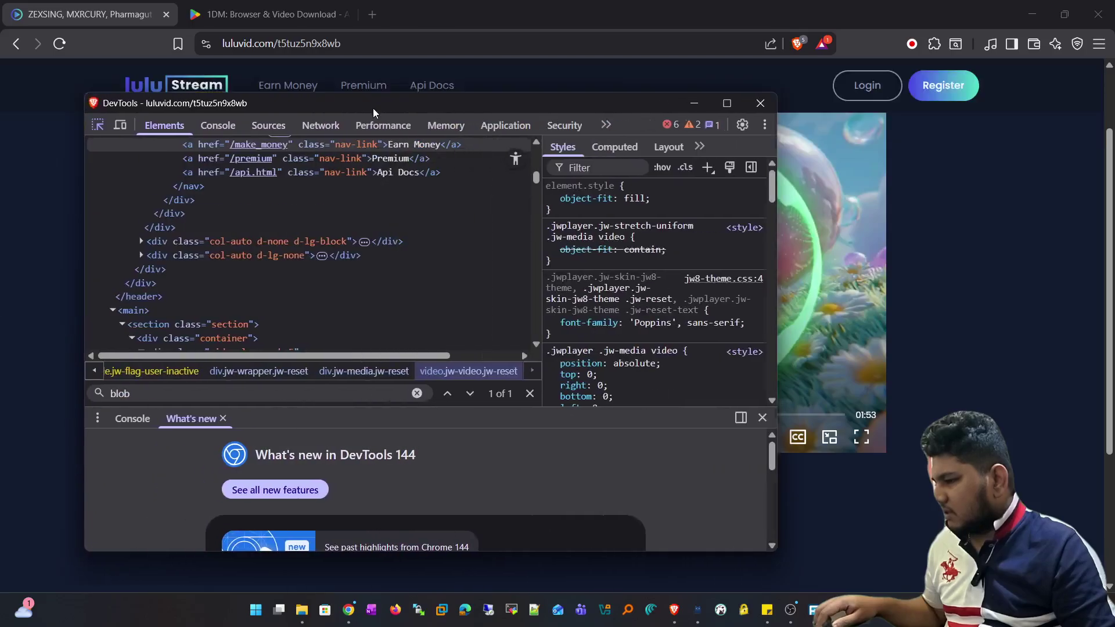
pyautogui.moveTo(372, 108); pyautogui.dragTo(520, 84)
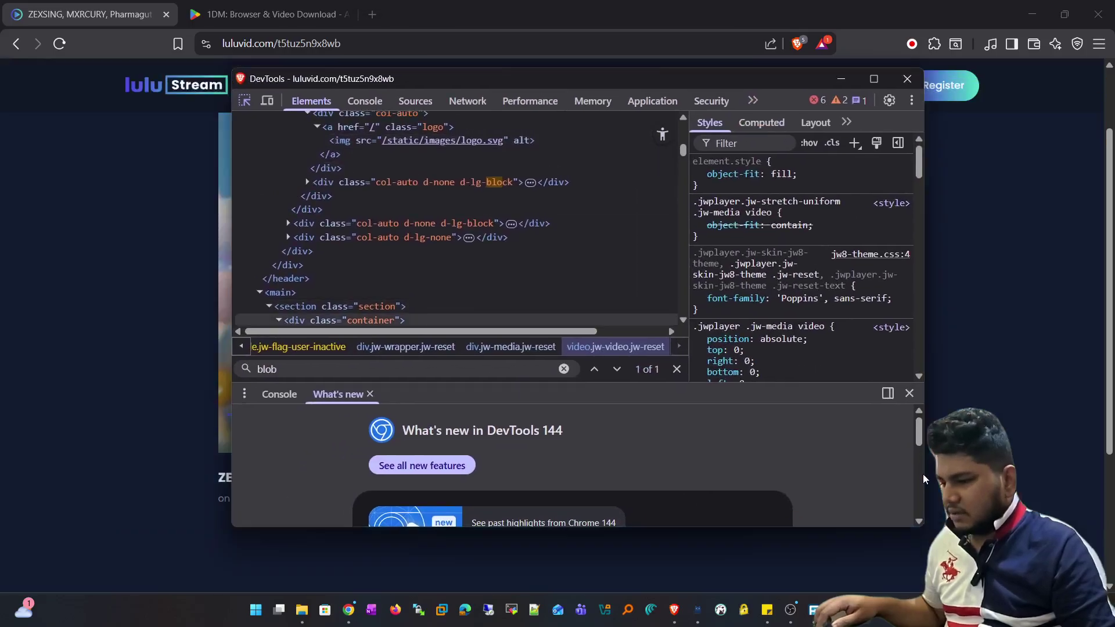
pyautogui.moveTo(925, 480); pyautogui.dragTo(1044, 479)
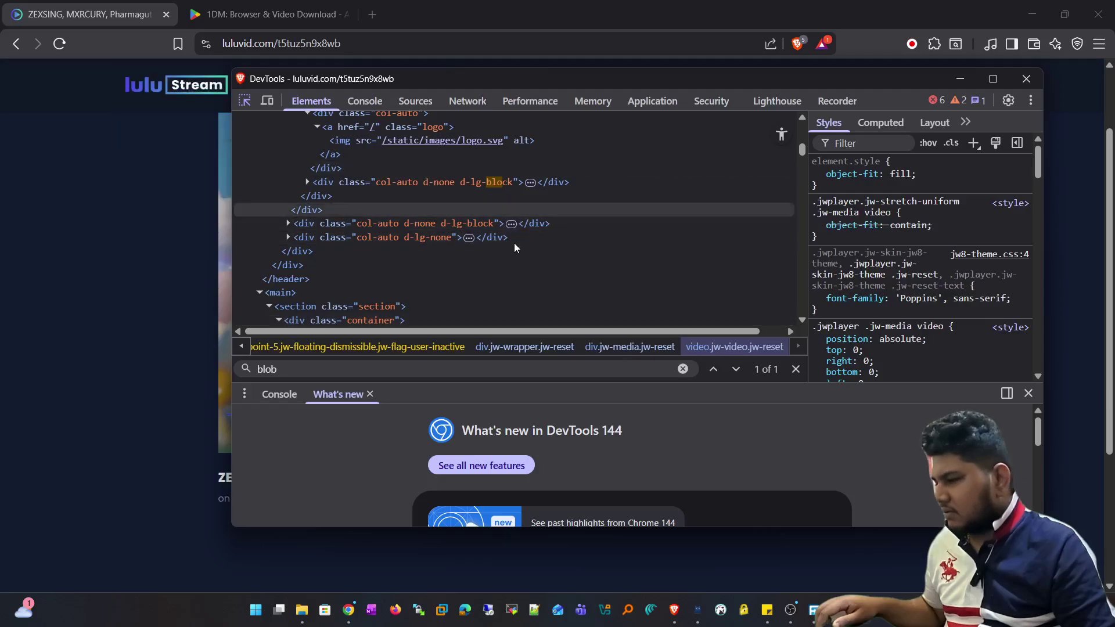
# Jump to the "blob" match in the element tree and select the video element with the blob: source
pyautogui.click(328, 369)
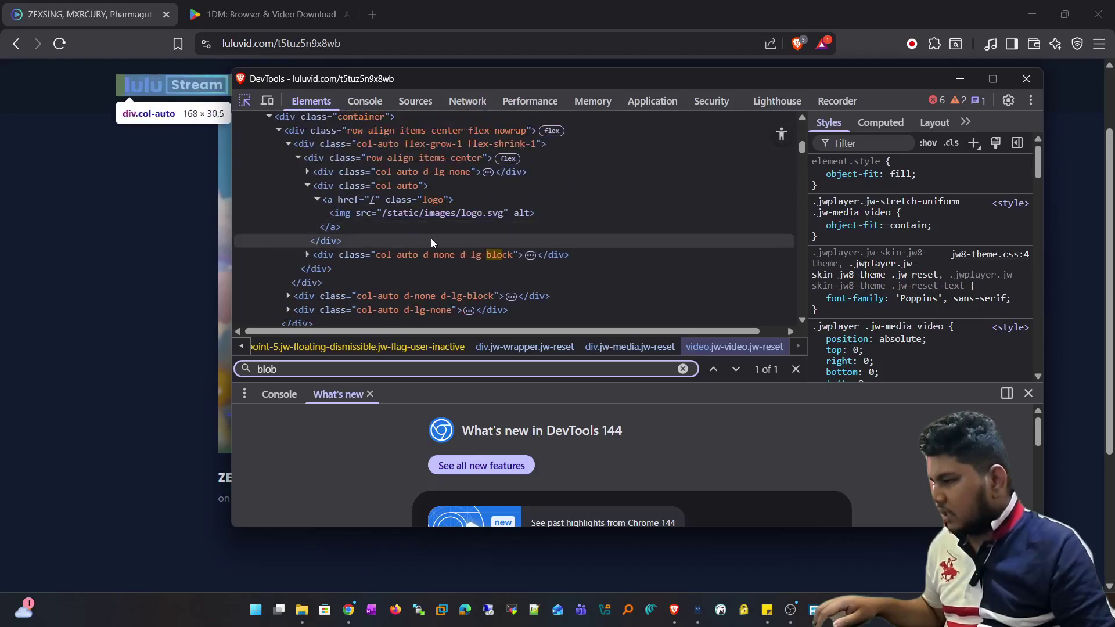
pyautogui.scroll(-3, 431, 239)
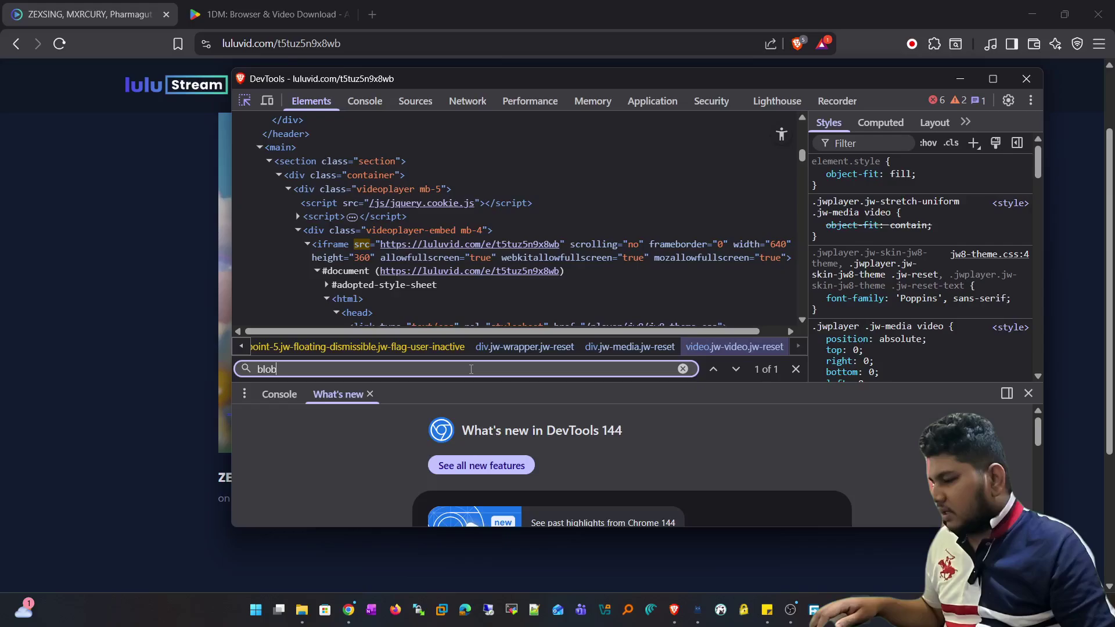
pyautogui.press('Return')
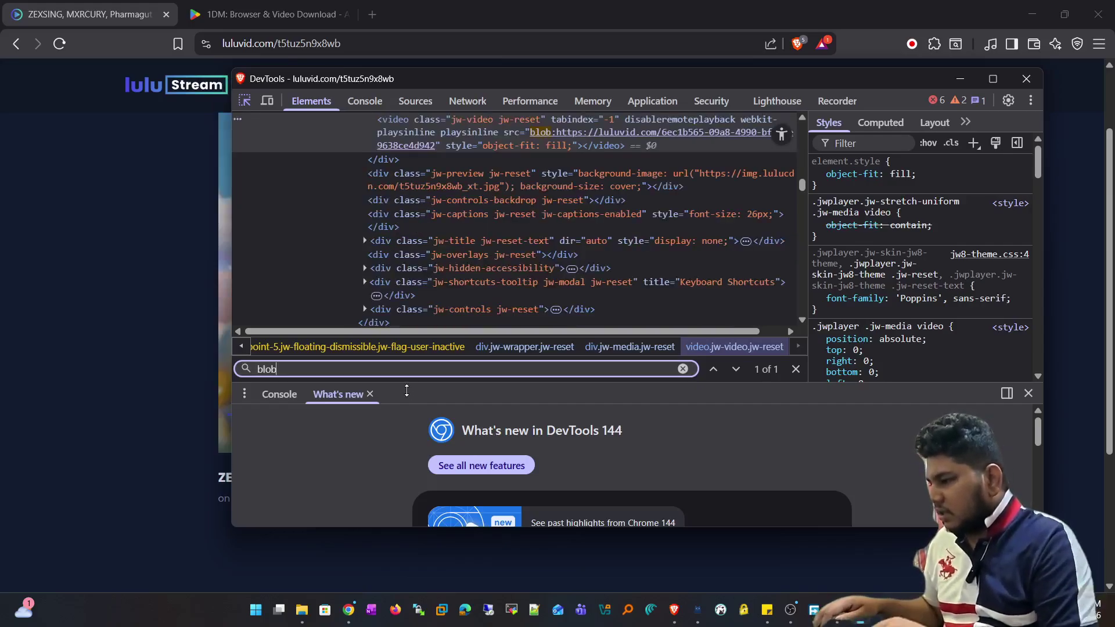
pyautogui.scroll(2, 548, 221)
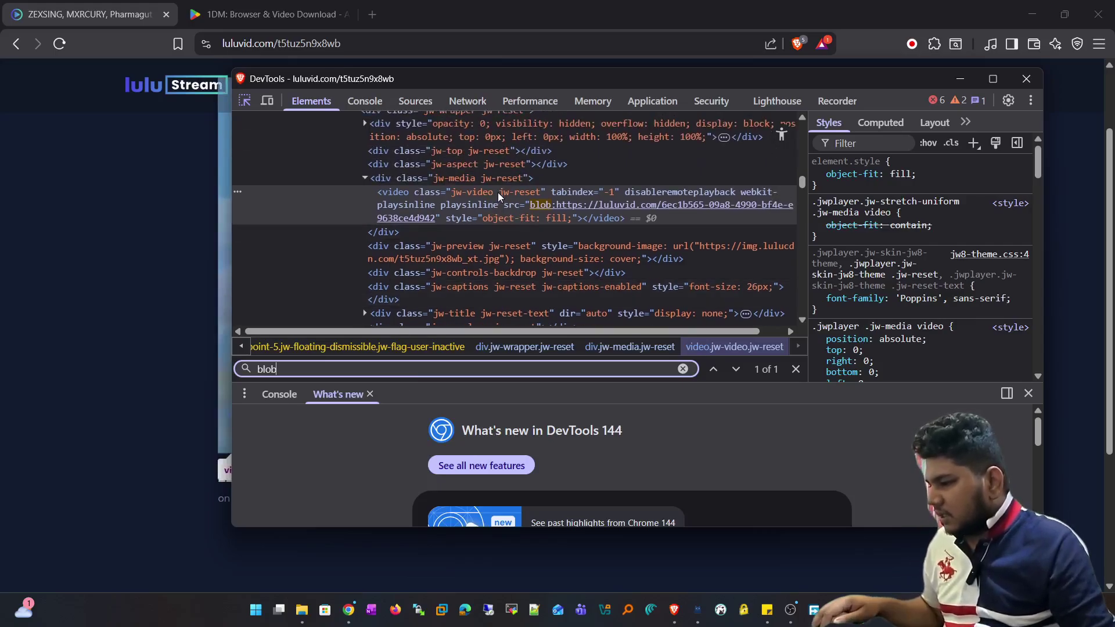
pyautogui.click(502, 206)
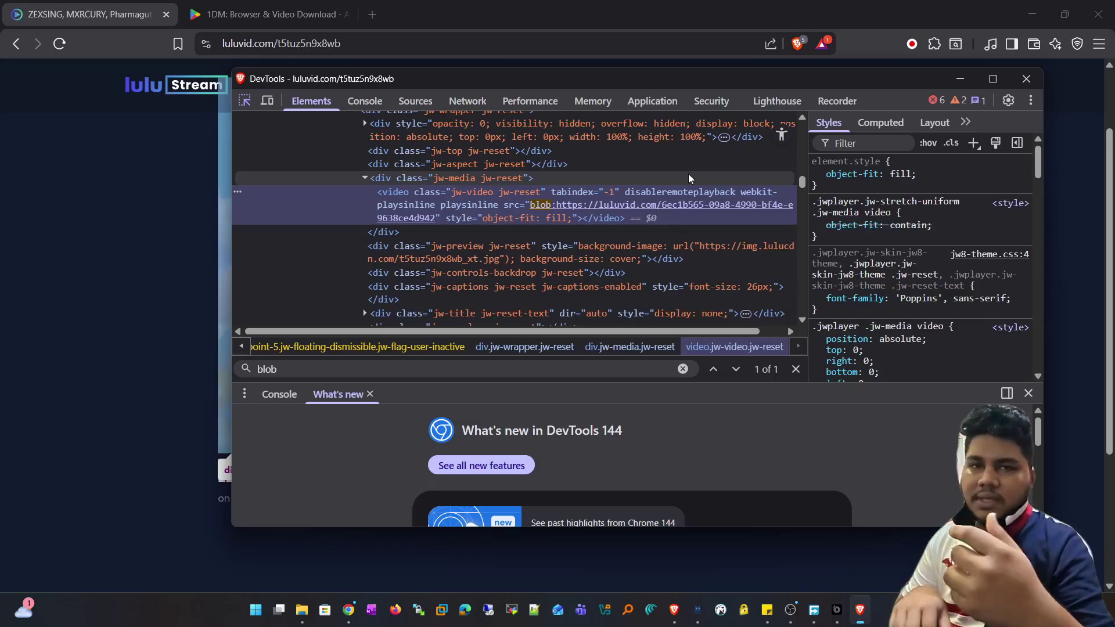
pyautogui.scroll(10, 688, 174)
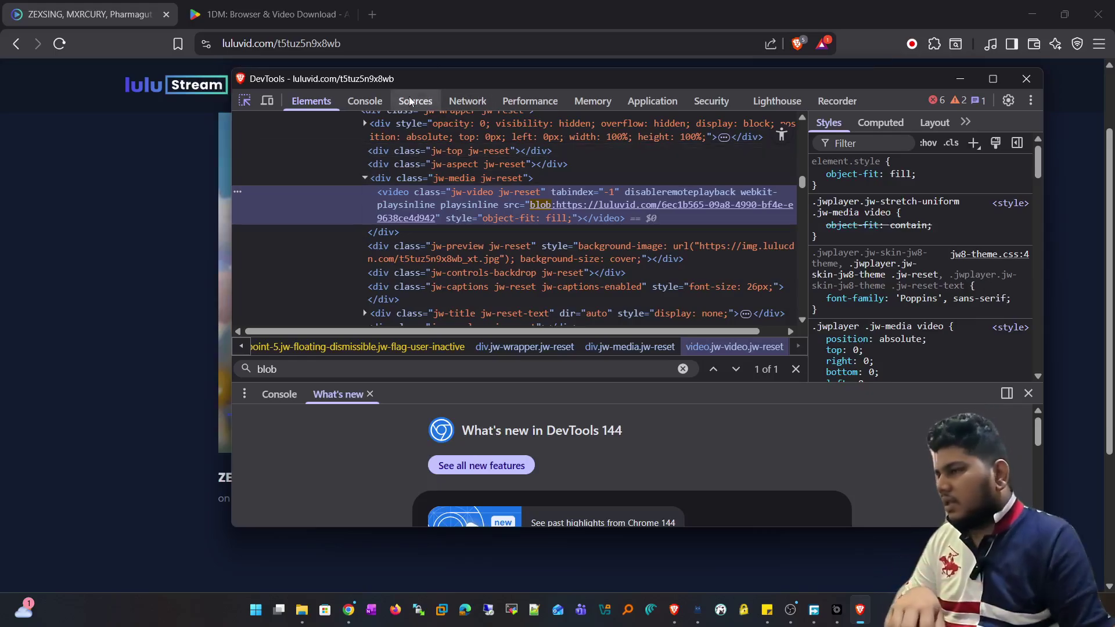
# Return to the LuluStream video page, reload it, and bring its DevTools window back to the front
pyautogui.click(767, 17)
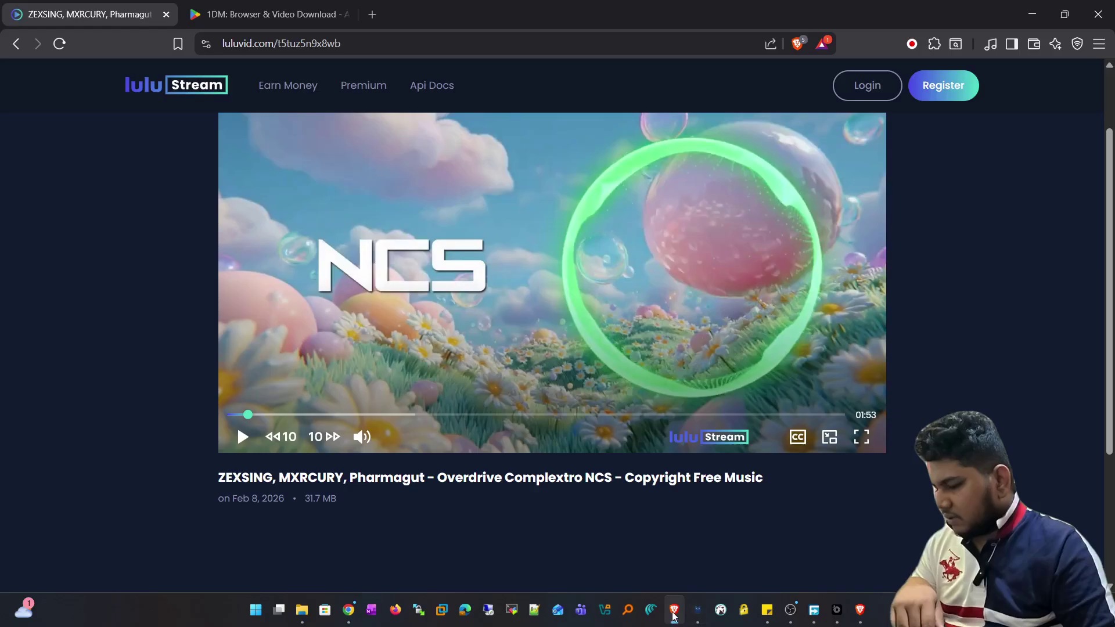
pyautogui.moveTo(675, 611)
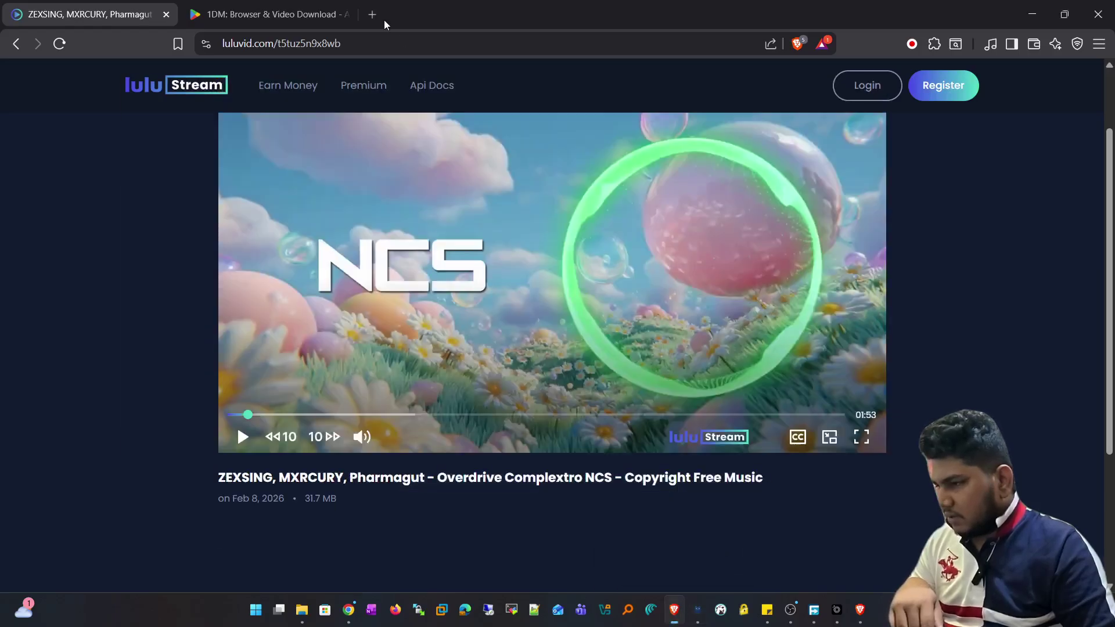
pyautogui.click(1010, 44)
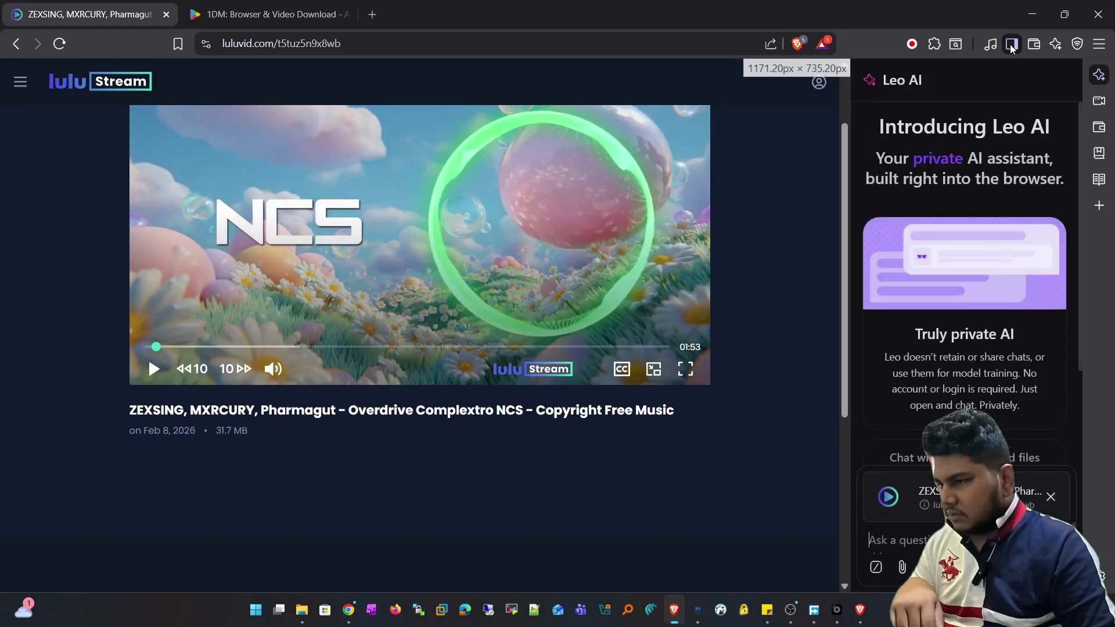
pyautogui.click(1010, 44)
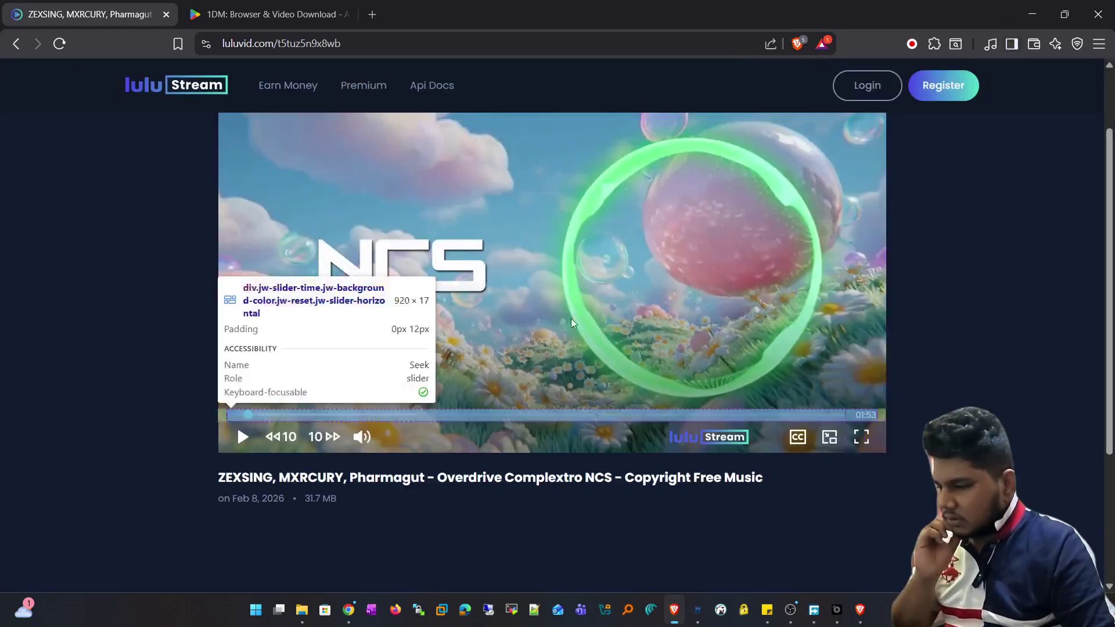
pyautogui.click(60, 44)
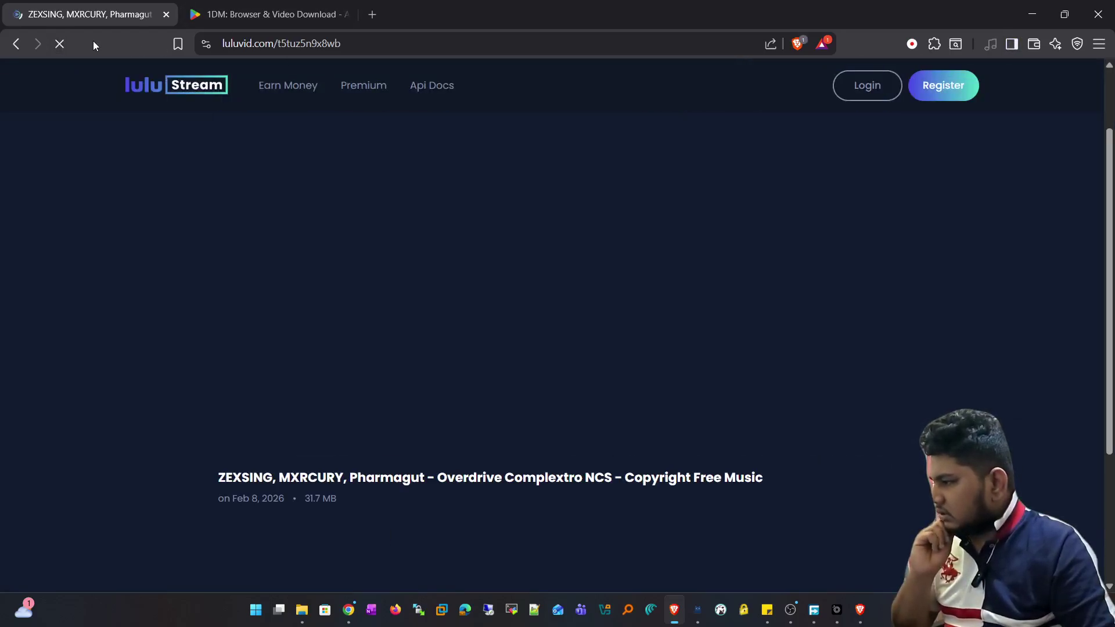
pyautogui.hotkey('ctrl', 'shift', 'c')
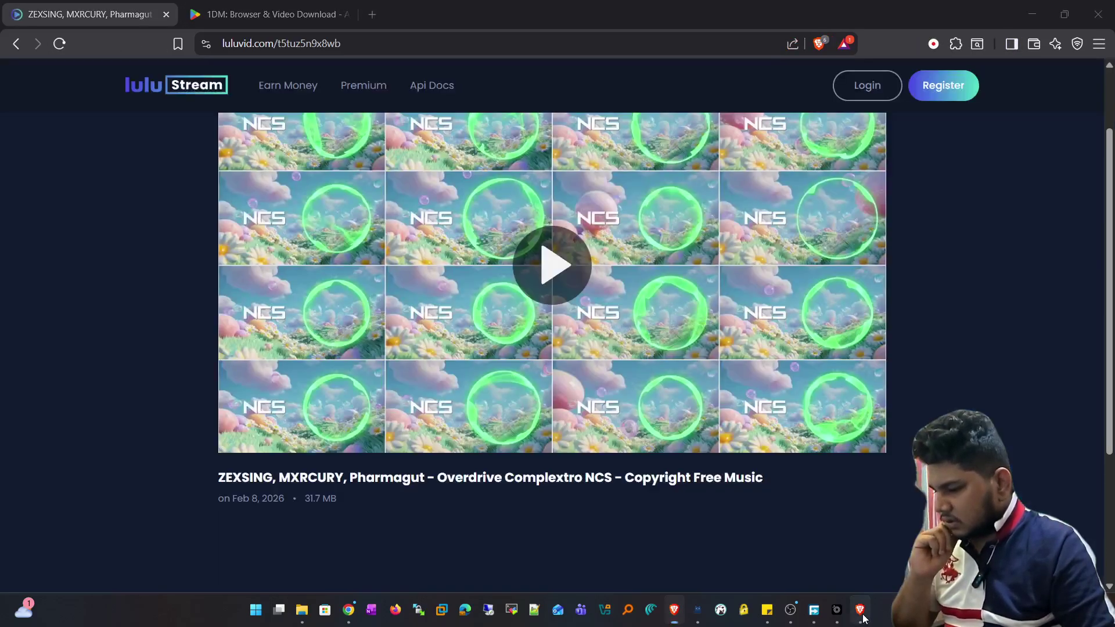
pyautogui.click(860, 611)
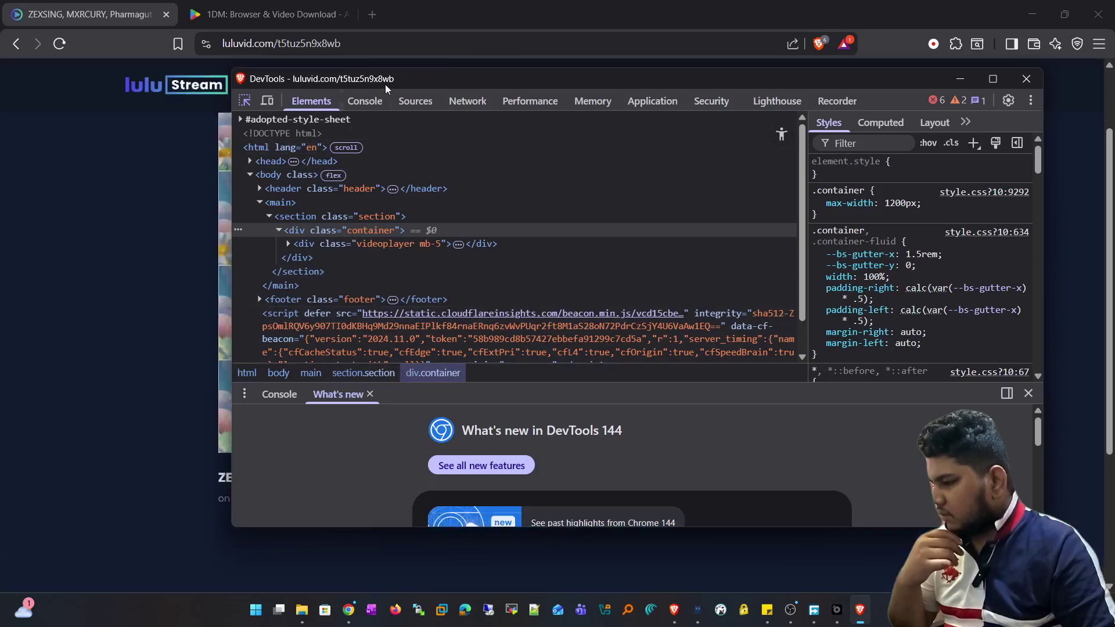
# Check the reloaded page's element tree for "blob" before the video is played
pyautogui.hotkey('ctrl', 'f')
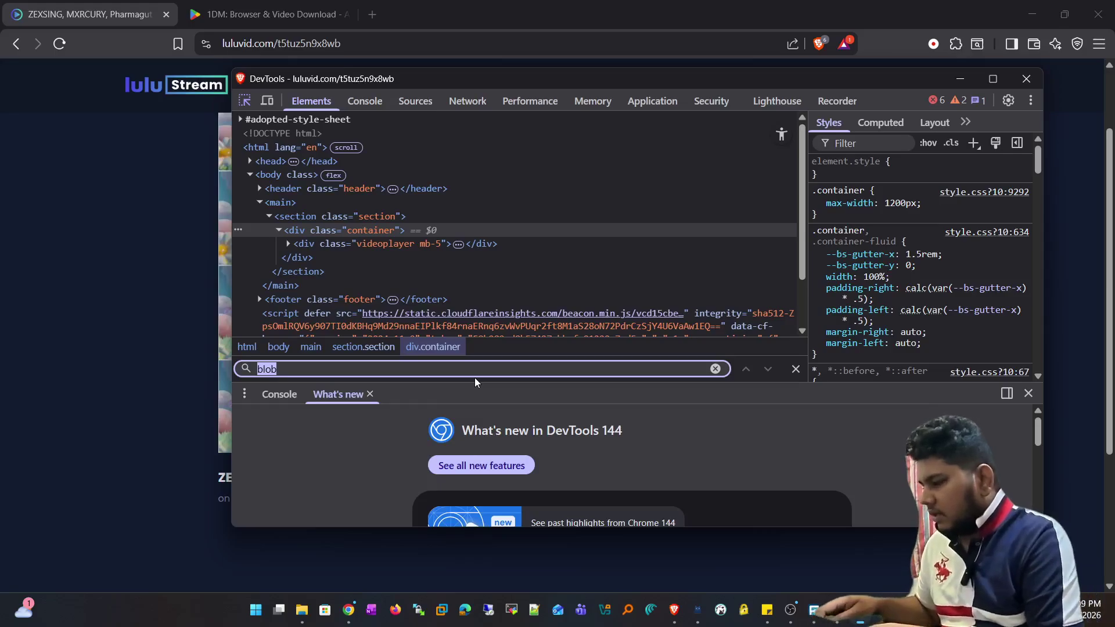
pyautogui.scroll(-2, 560, 313)
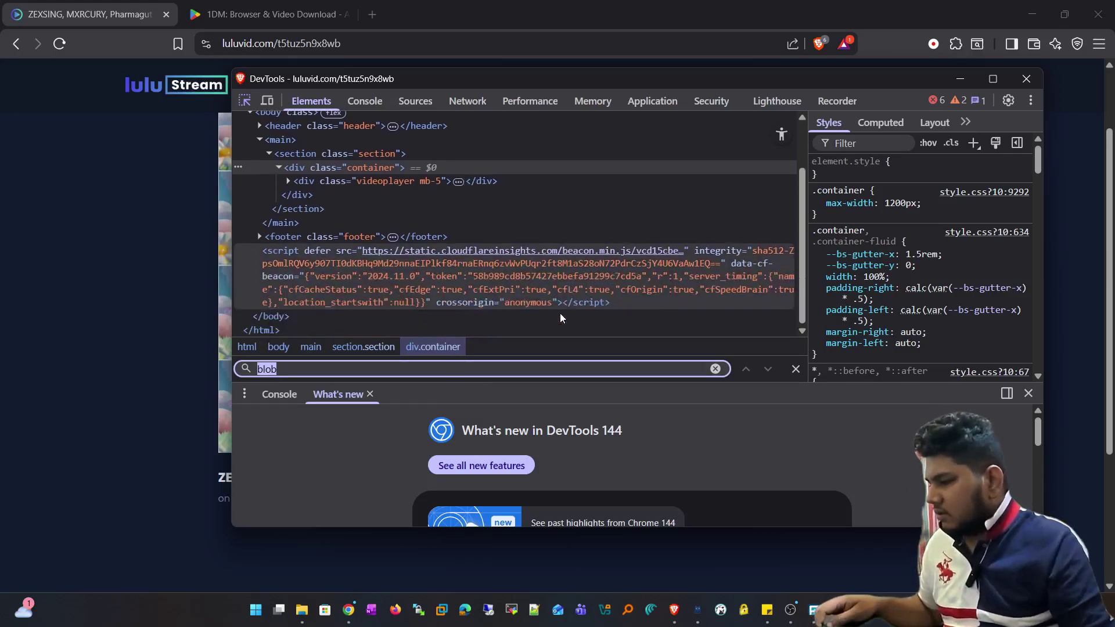
pyautogui.click(313, 369)
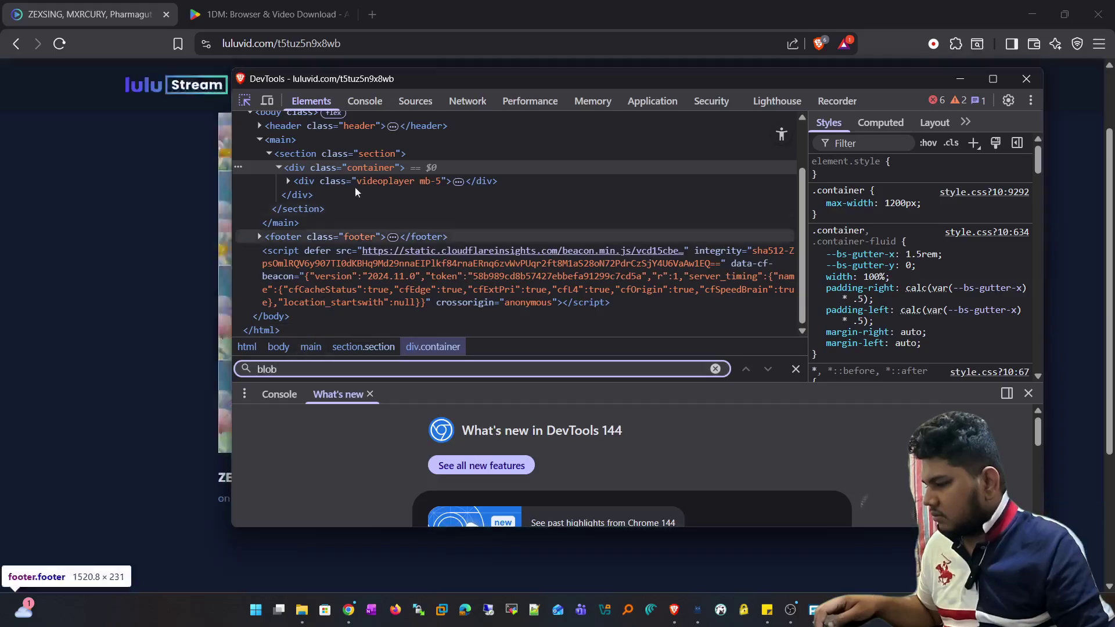
pyautogui.hotkey('ctrl', 'a')
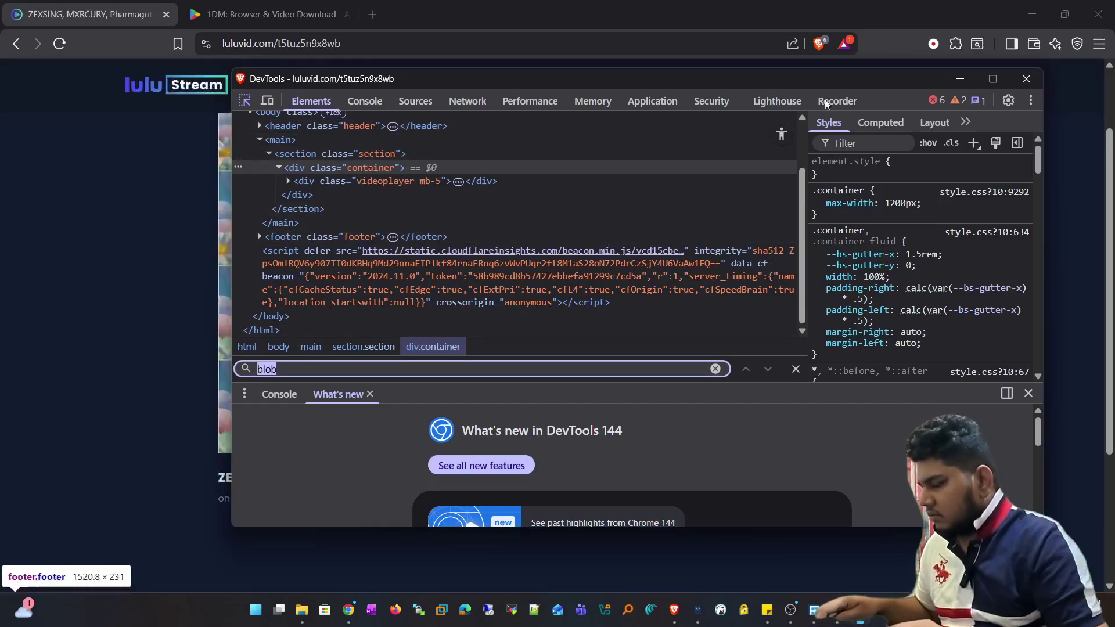
# Close the DevTools window, reload the LuluStream video page and reopen DevTools for it
pyautogui.click(1026, 79)
pyautogui.click(59, 44)
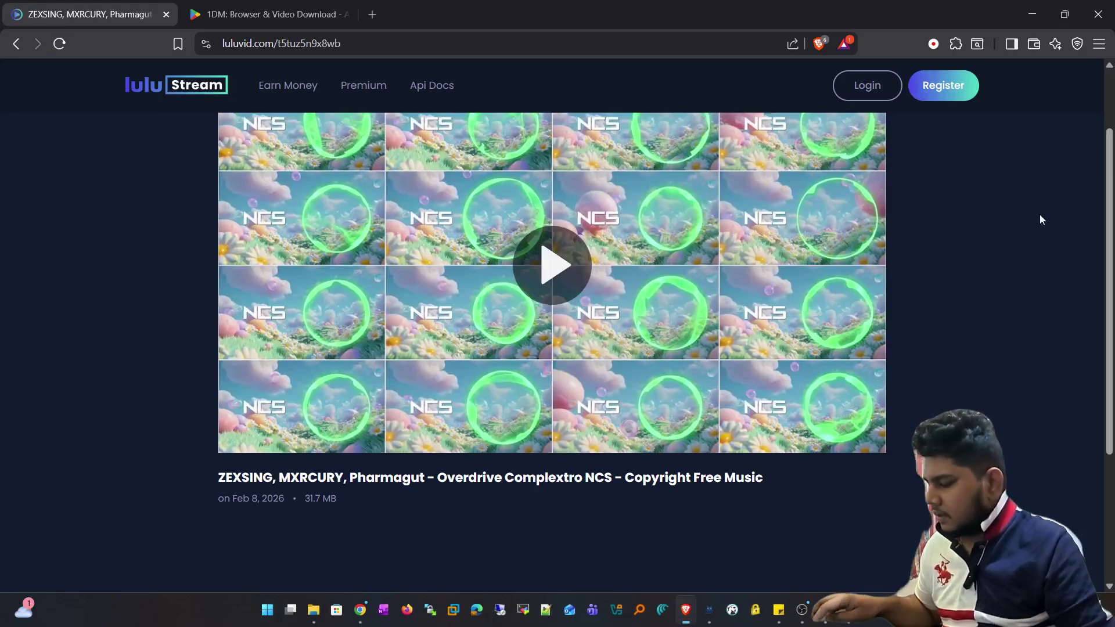
pyautogui.press('F12')
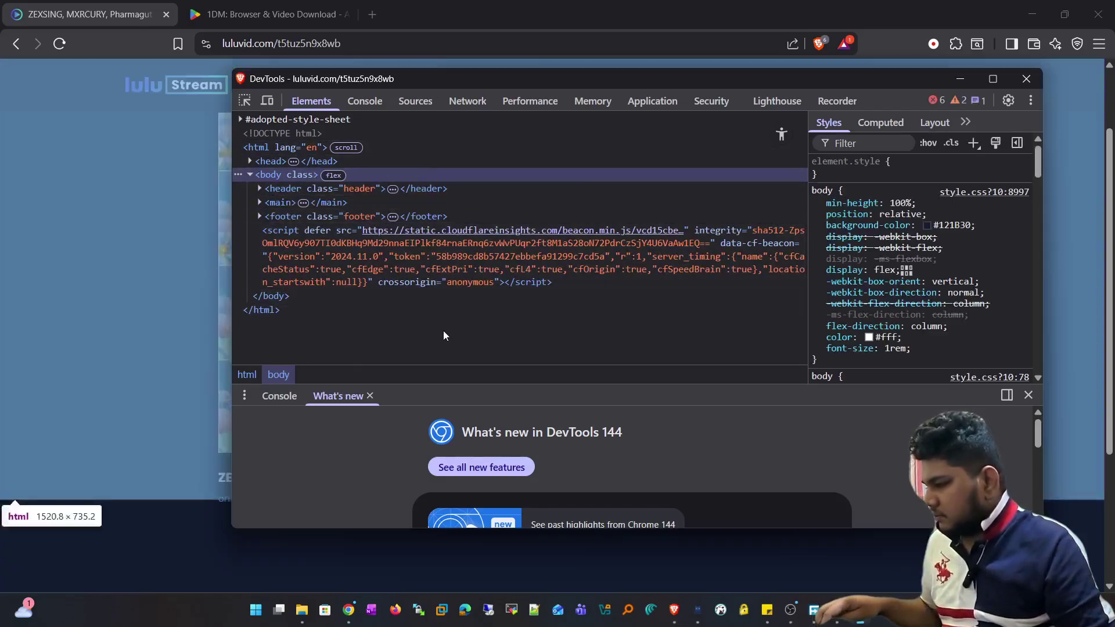
# Search the fresh element tree for "blob" and look through the expanded header markup down to the end of the page
pyautogui.hotkey('ctrl', 'f')
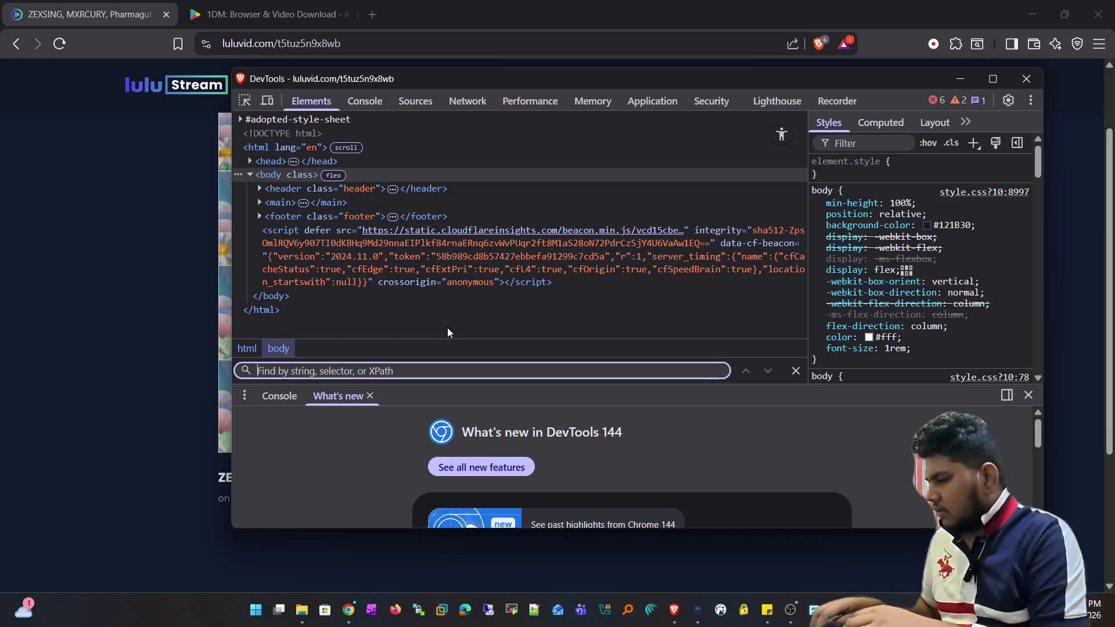
pyautogui.write('blob')
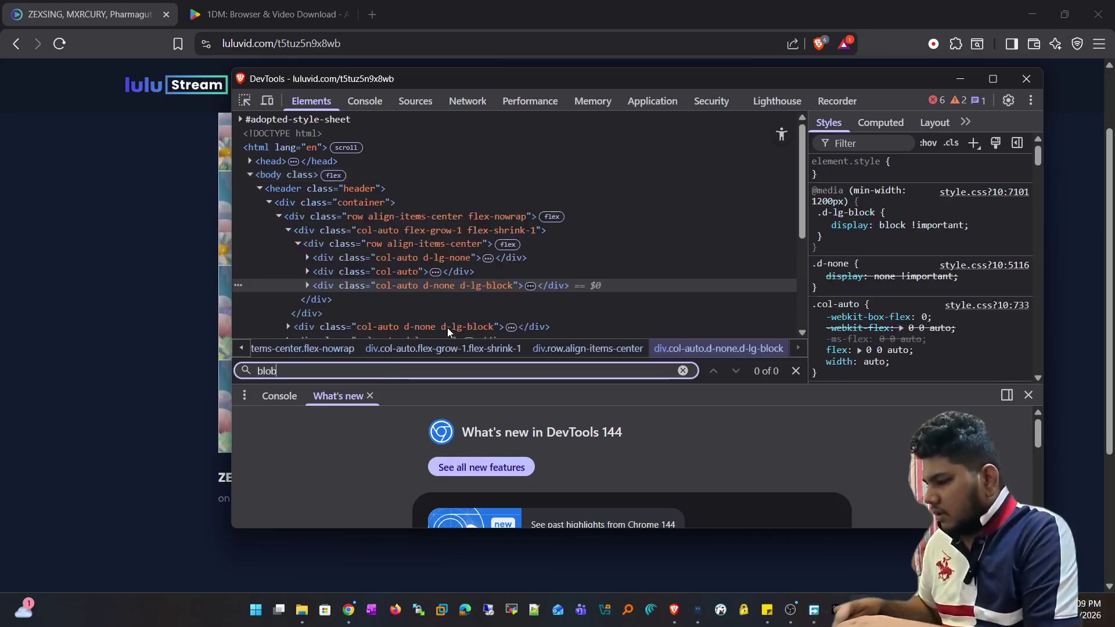
pyautogui.click(307, 286)
pyautogui.scroll(-5, 363, 285)
pyautogui.scroll(-2, 444, 314)
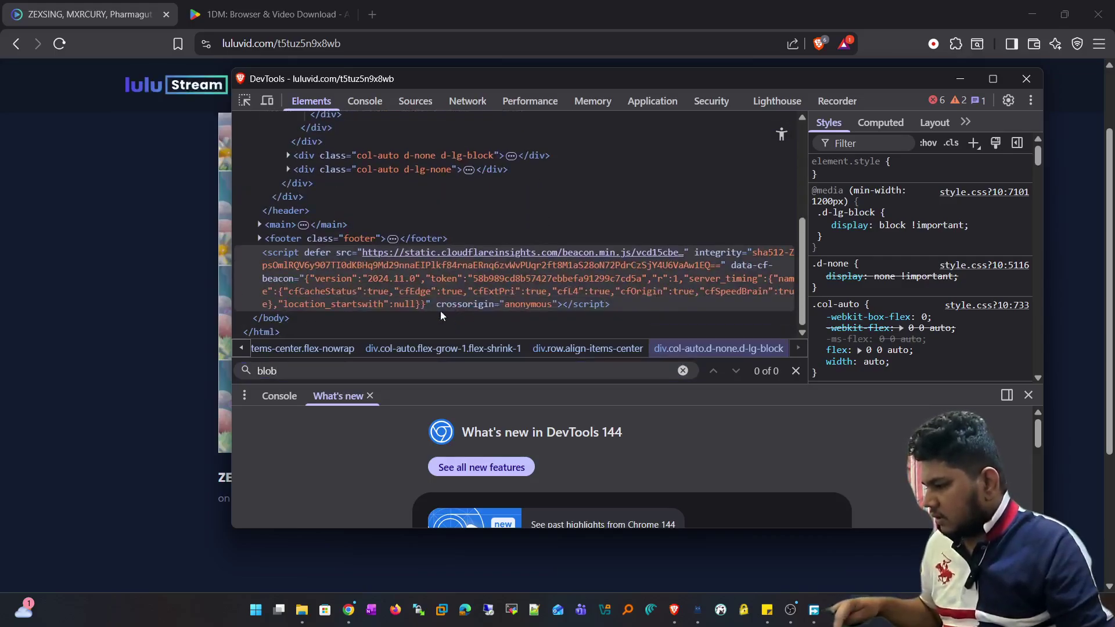
# Start playing the video and rerun the "blob" search in the DevTools element tree, going to its match
pyautogui.click(223, 275)
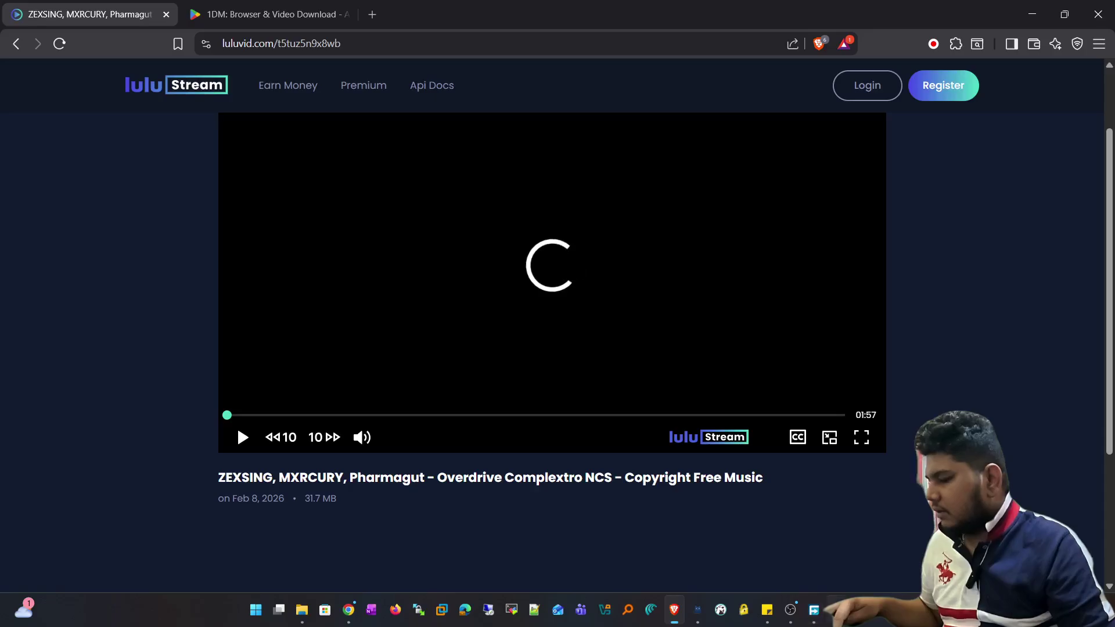
pyautogui.hotkey('alt', 'Tab')
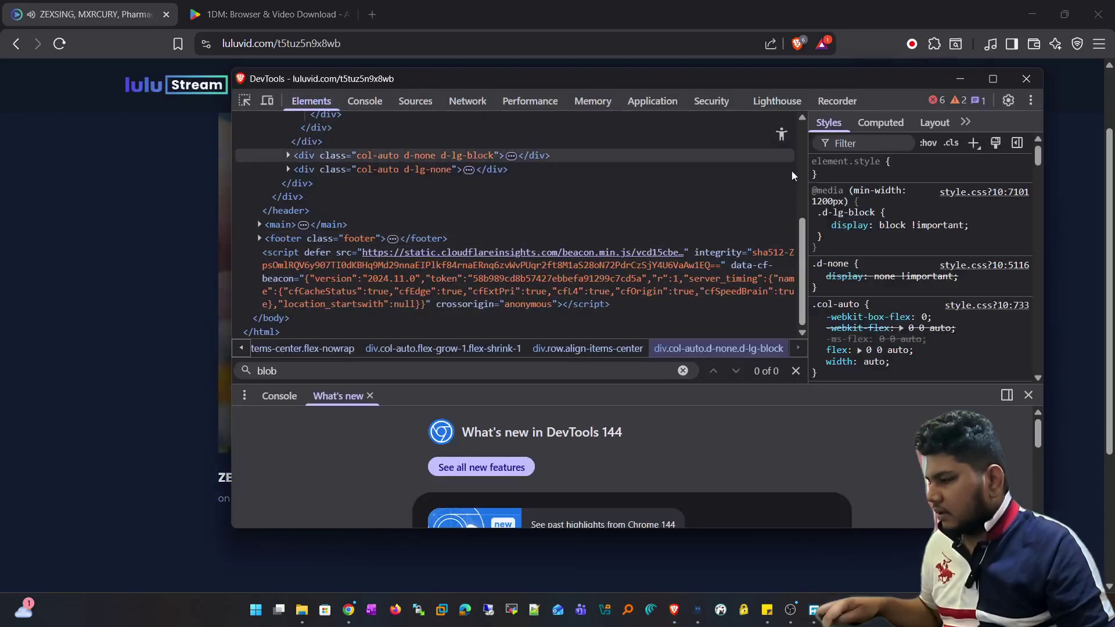
pyautogui.hotkey('ctrl', 'f')
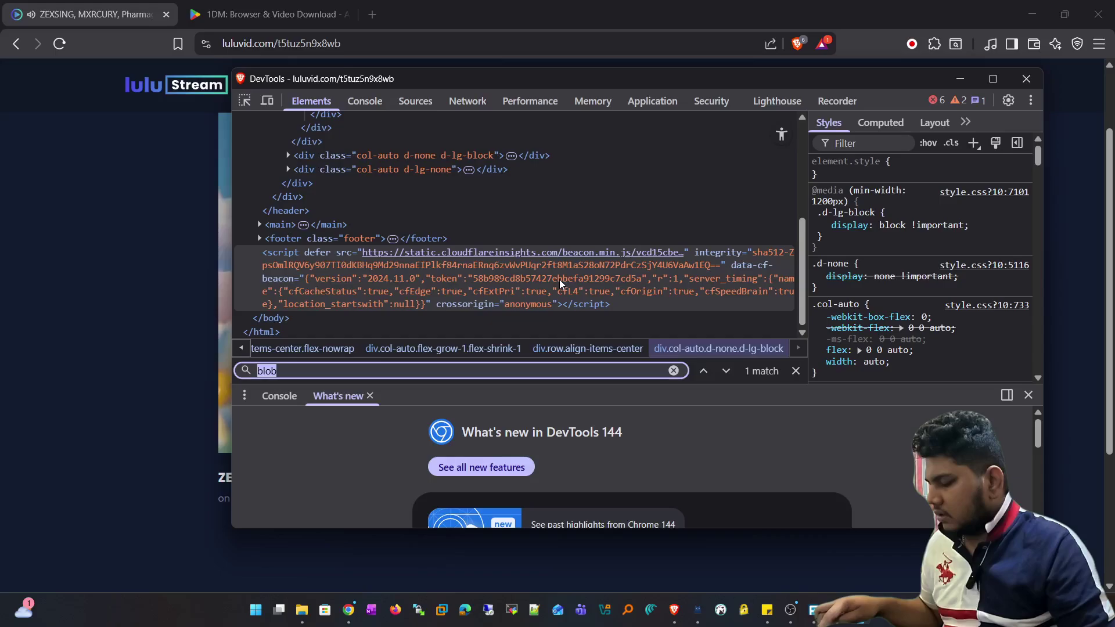
pyautogui.press('Return')
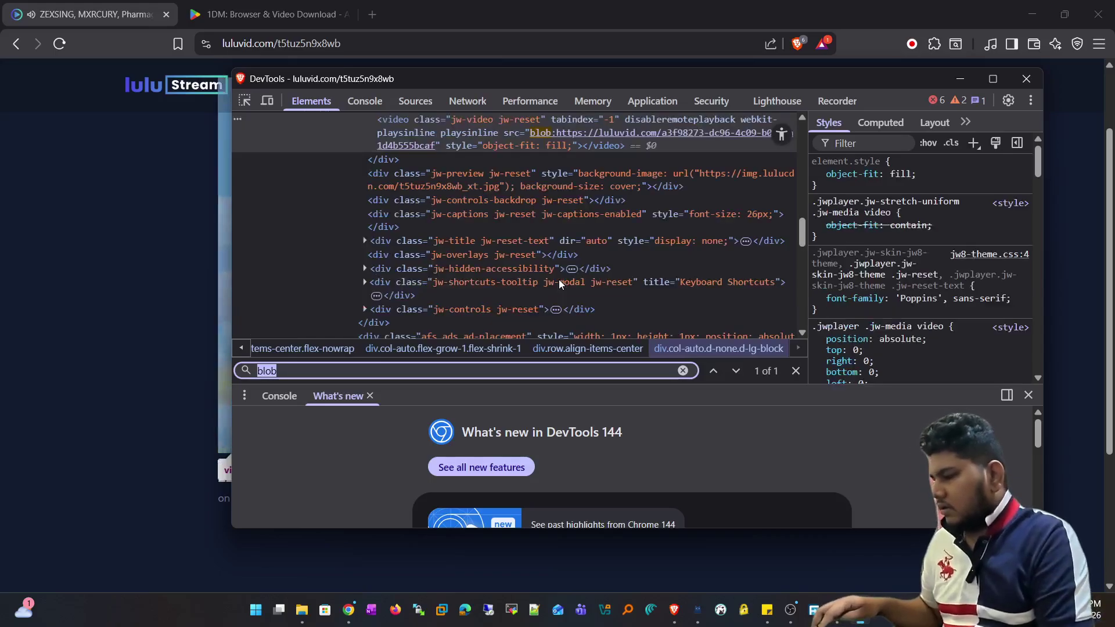
# Pause the video and review the video element's blob: source in DevTools before returning to the page
pyautogui.click(223, 303)
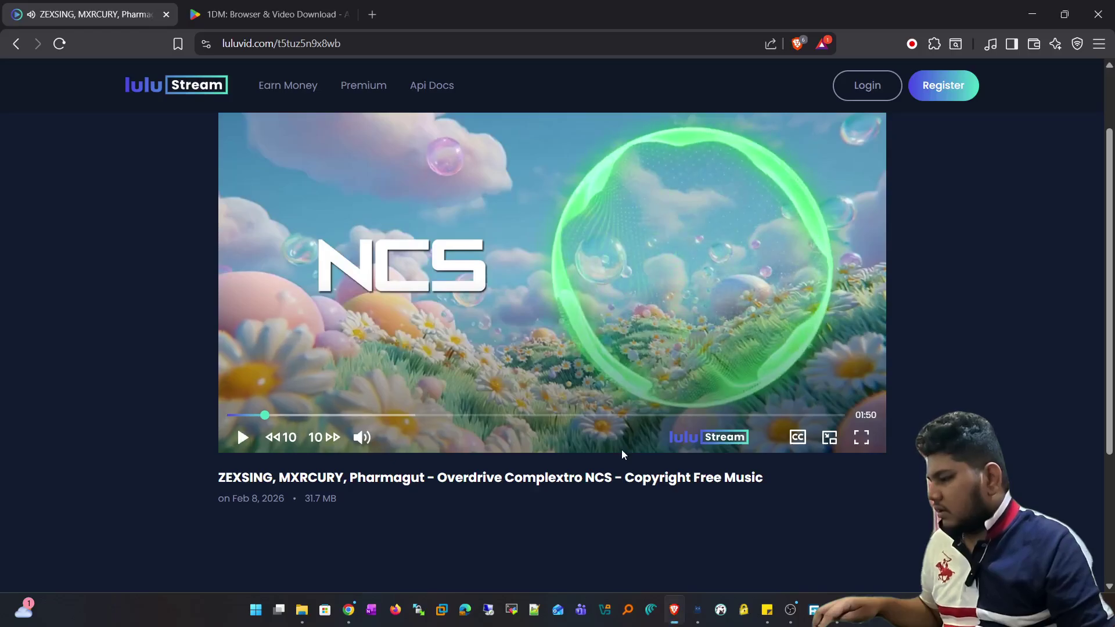
pyautogui.hotkey('alt', 'Tab')
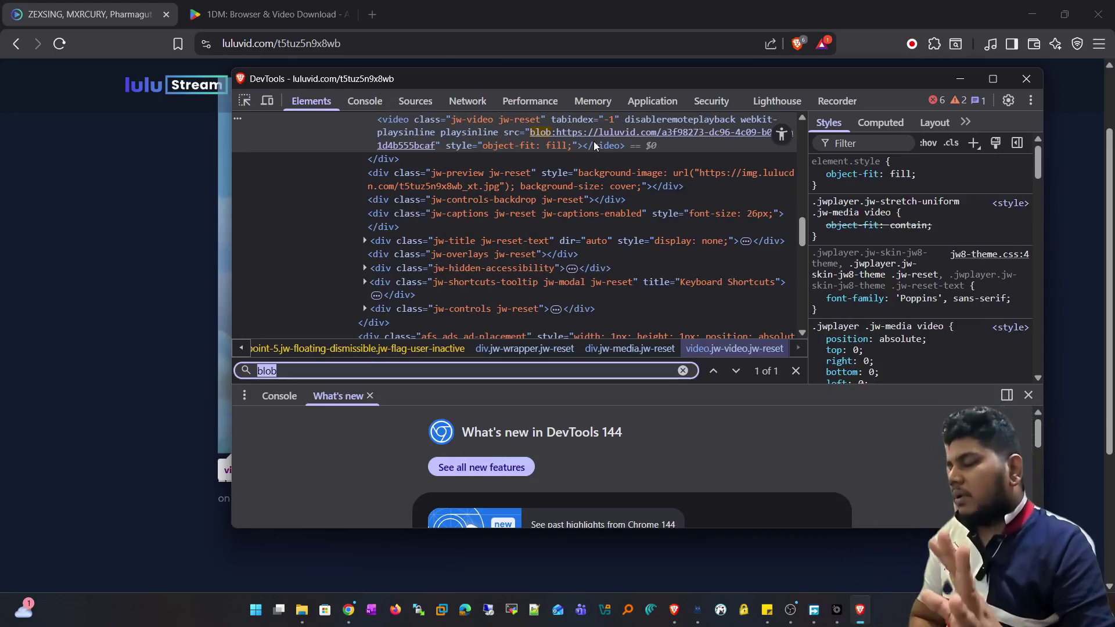
pyautogui.click(422, 14)
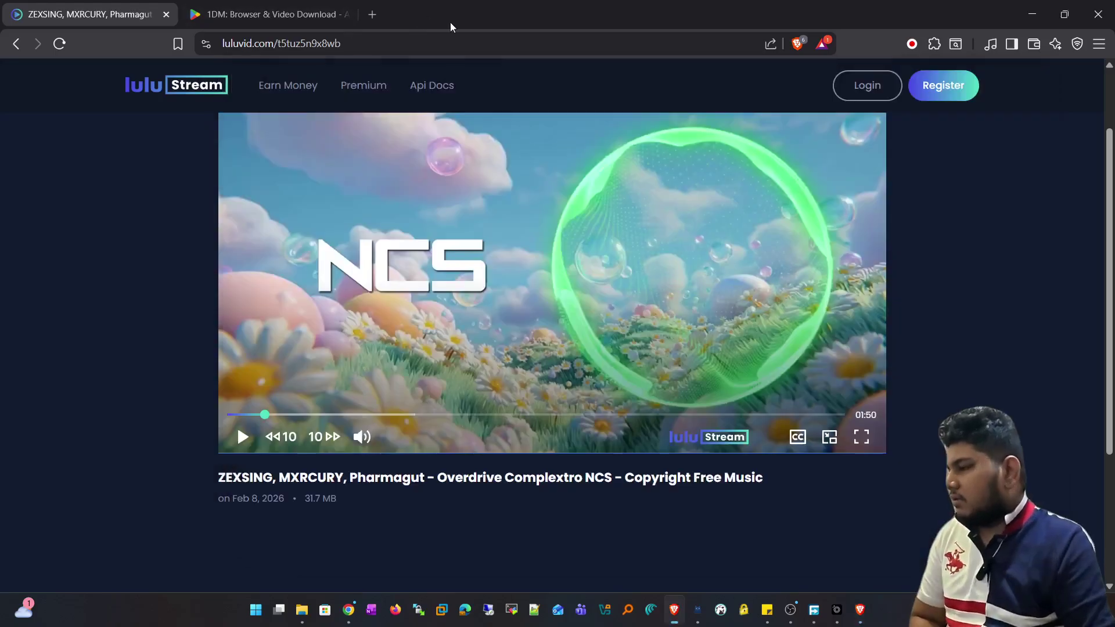
# Open the website of the Stream Recorder - HLS & m3u8 Video Downloader extension and read through its introduction, installation notes and features
pyautogui.rightClick(909, 46)
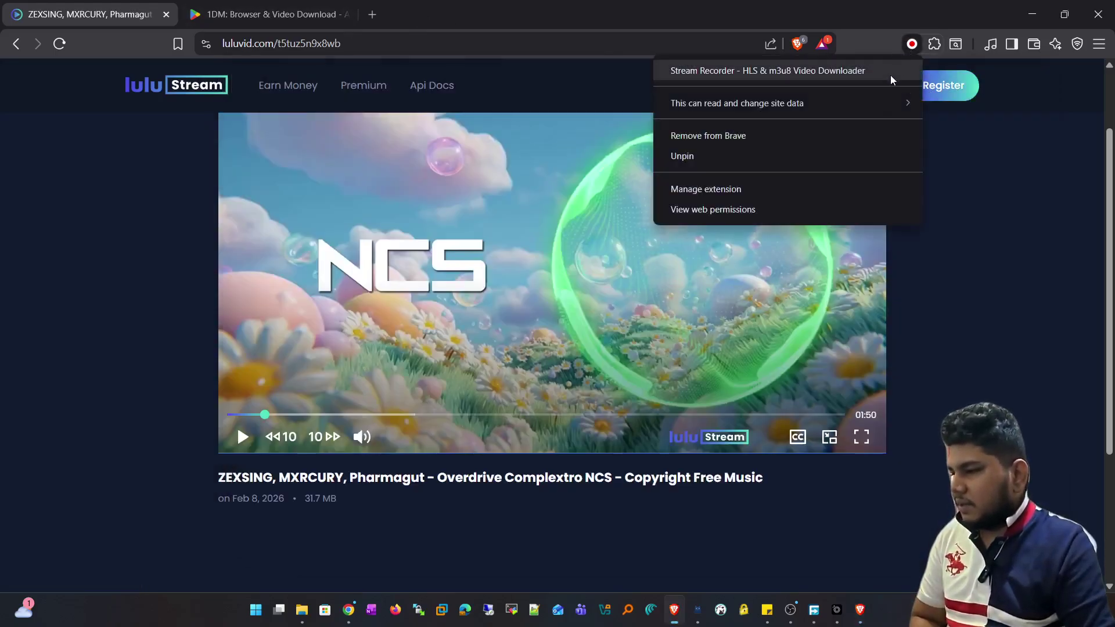
pyautogui.click(787, 72)
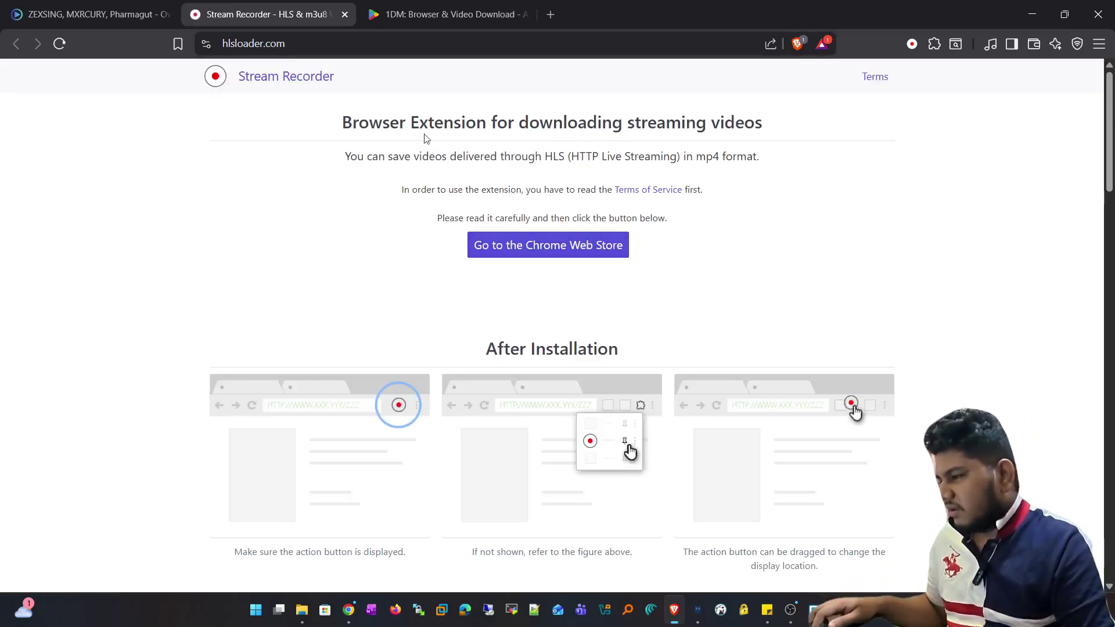
pyautogui.scroll(-5, 660, 199)
pyautogui.scroll(-20, 659, 201)
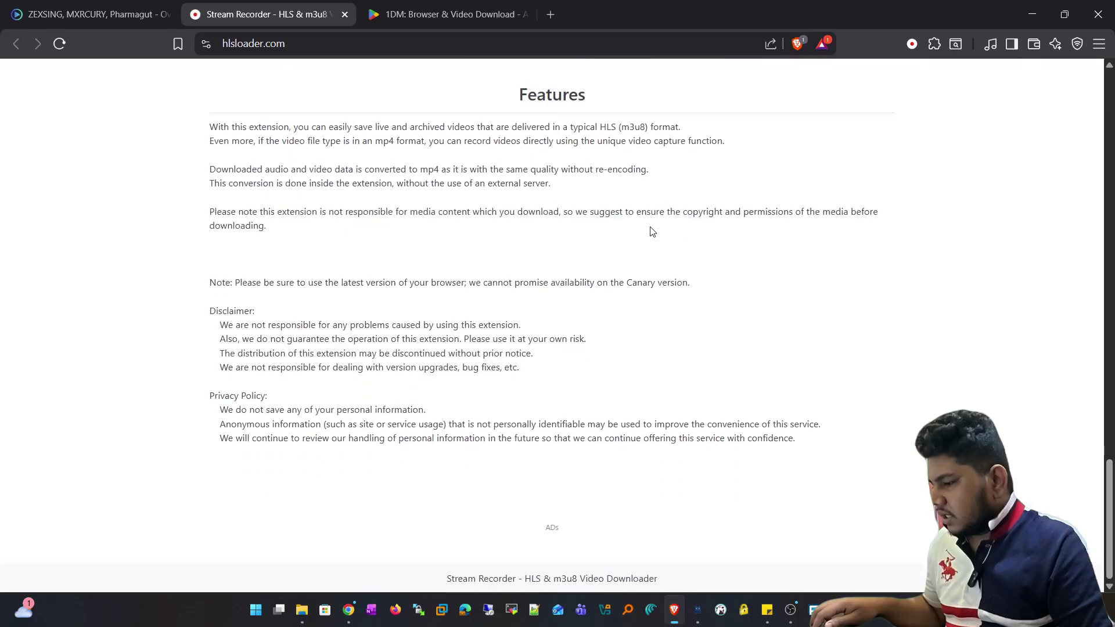
pyautogui.scroll(20, 651, 230)
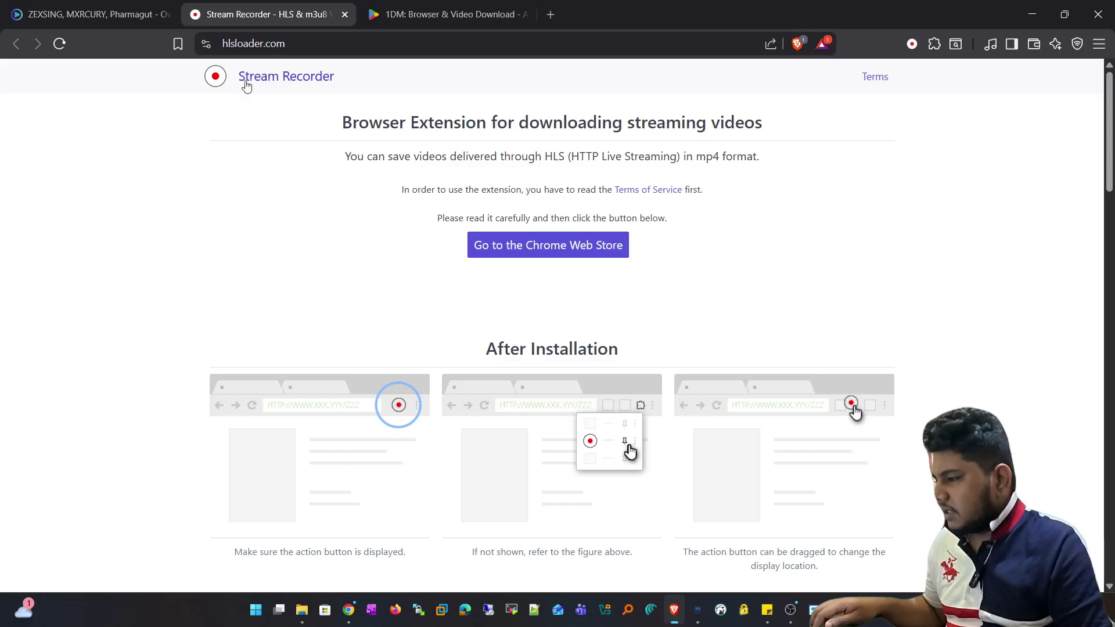
pyautogui.click(297, 45)
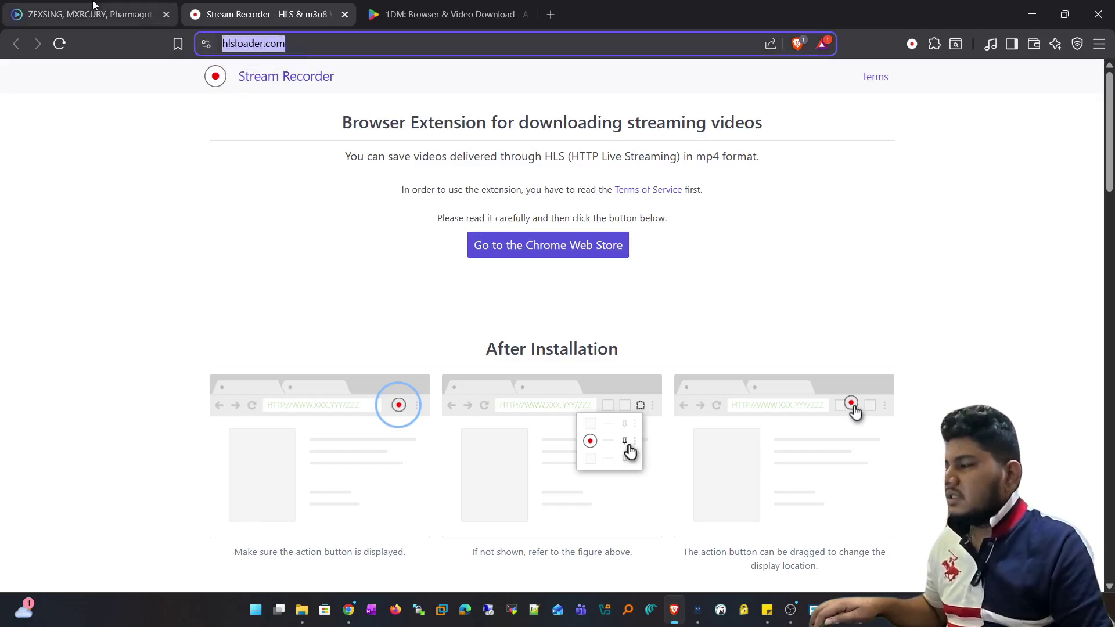
pyautogui.click(921, 255)
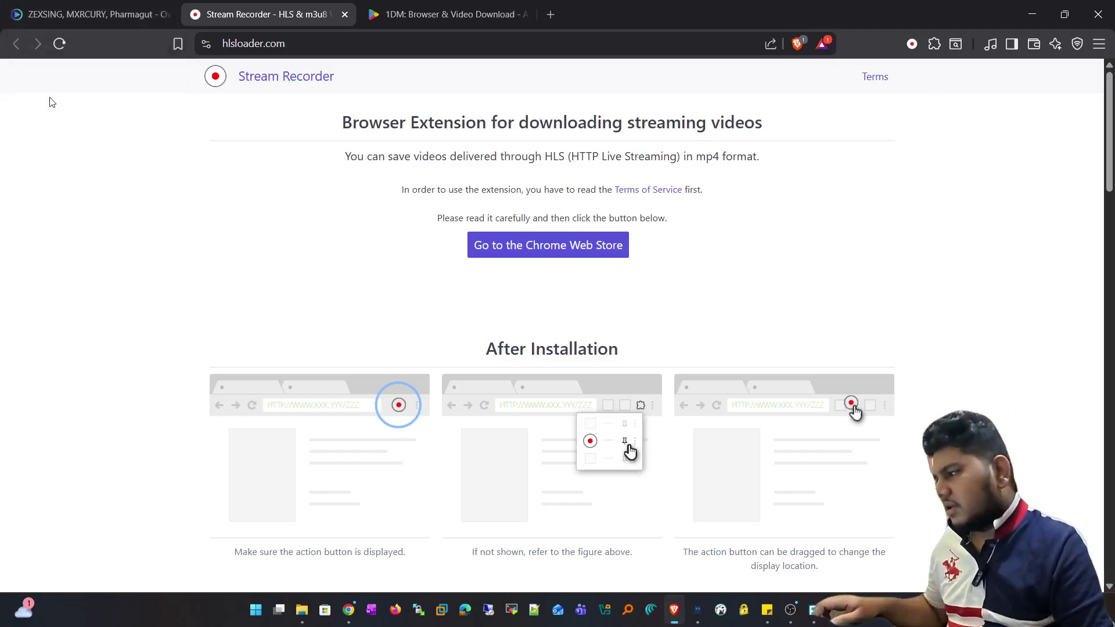
# Return to the LuluStream video page, play the video briefly and record its detected stream with the Stream Recorder extension
pyautogui.click(105, 6)
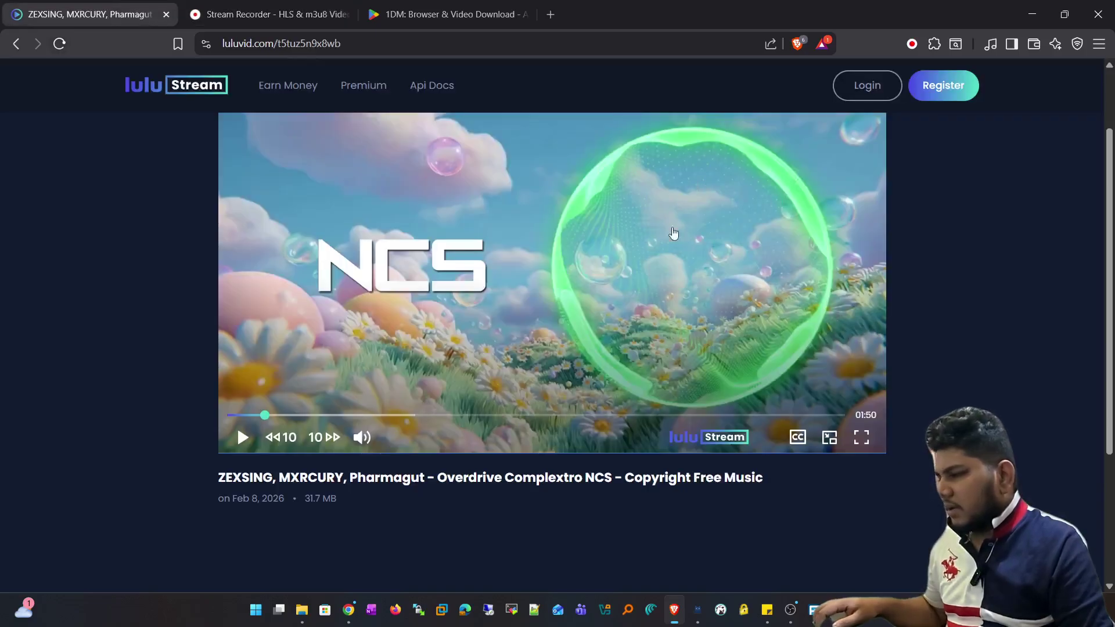
pyautogui.click(460, 249)
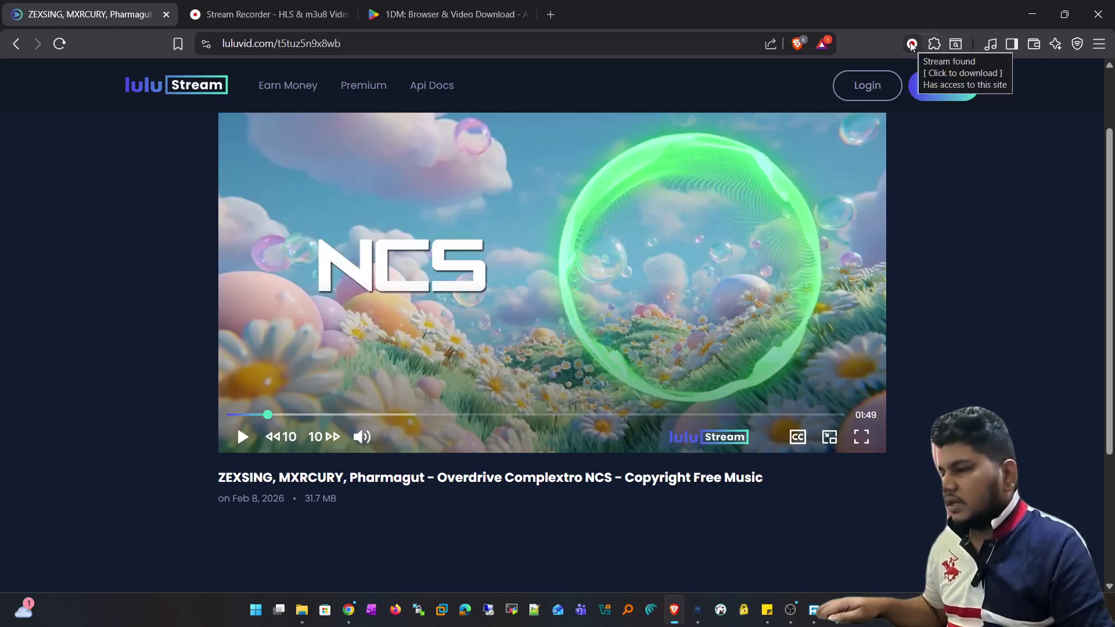
pyautogui.click(912, 45)
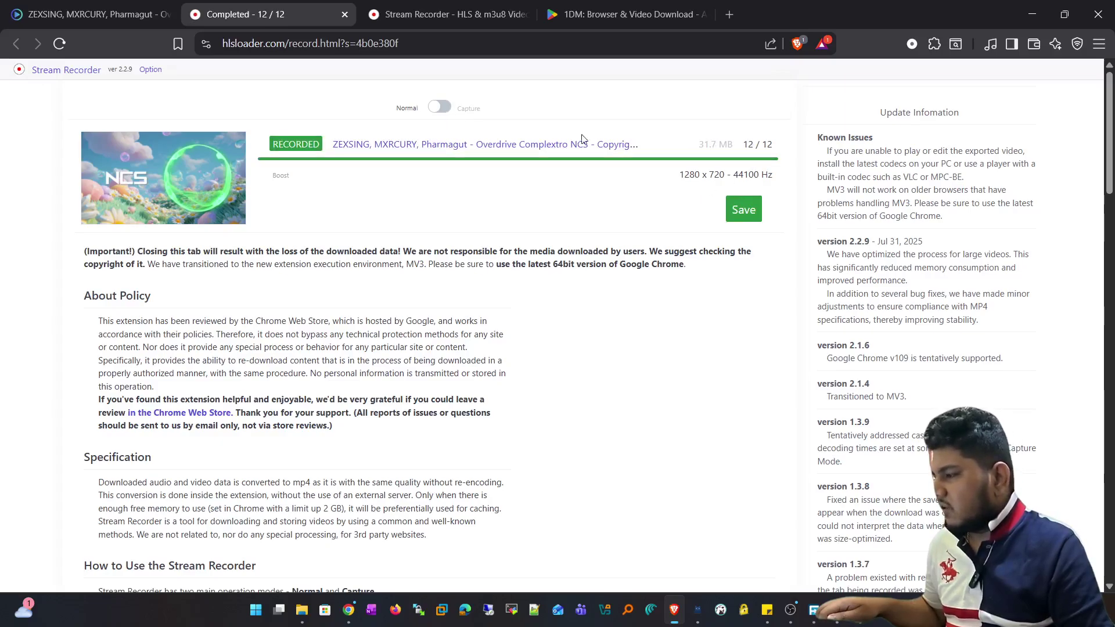
# Read through the recording page from the operation modes and unsupported videos to the troubleshooting and MP4 export options, then return to the recording
pyautogui.scroll(-3, 285, 344)
pyautogui.scroll(-2, 167, 399)
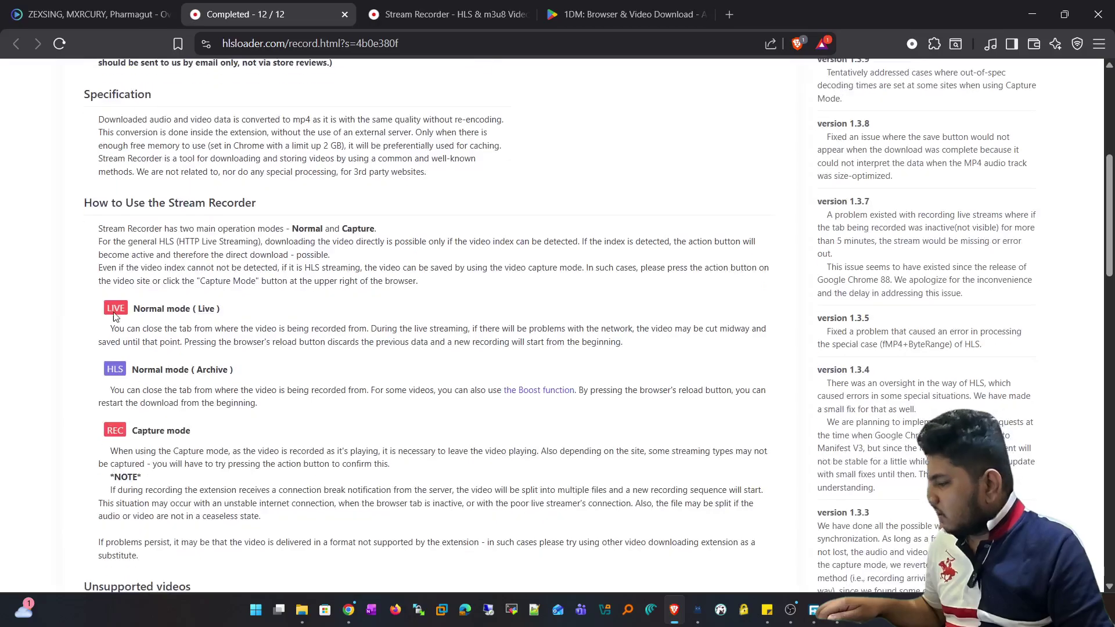
pyautogui.moveTo(100, 318); pyautogui.dragTo(499, 465)
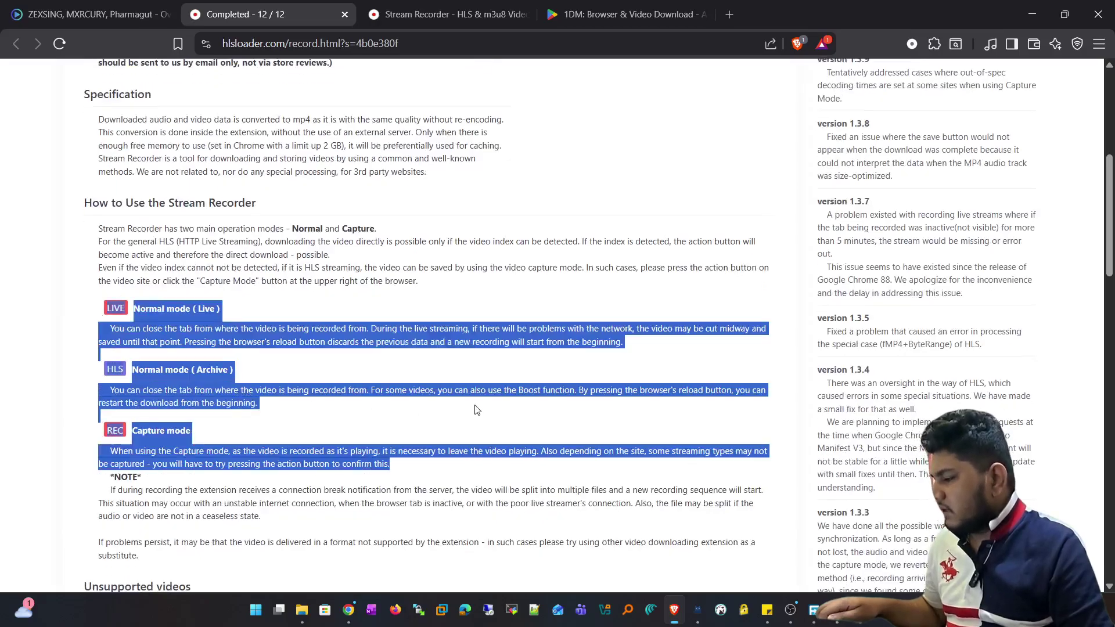
pyautogui.scroll(-3, 478, 409)
pyautogui.click(318, 294)
pyautogui.scroll(-2, 229, 266)
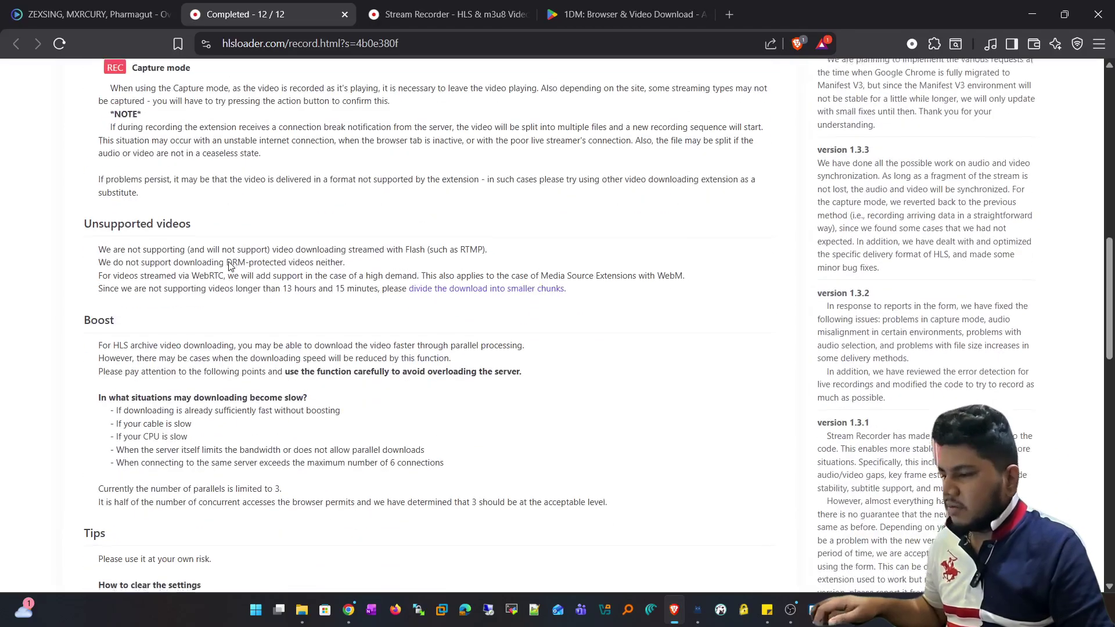
pyautogui.scroll(2, 162, 255)
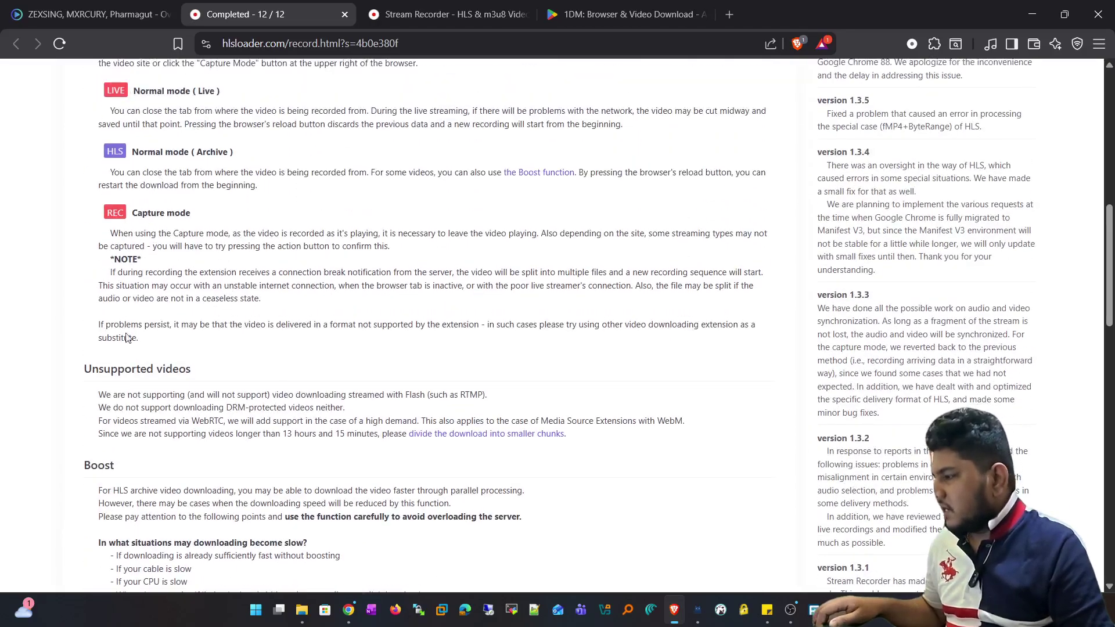
pyautogui.scroll(-5, 192, 340)
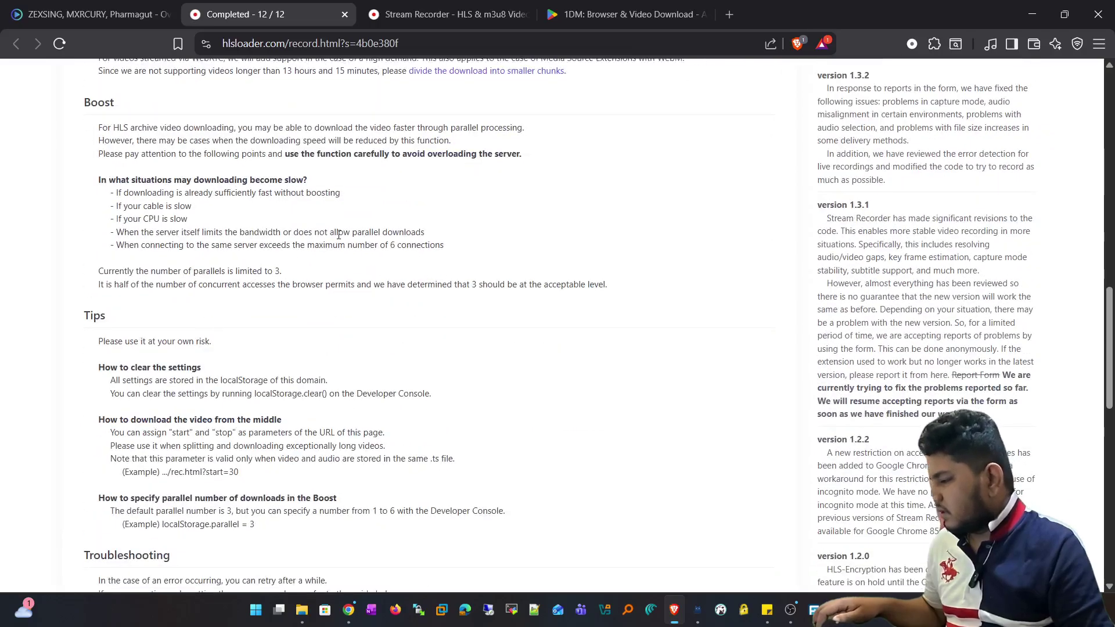
pyautogui.scroll(-5, 339, 227)
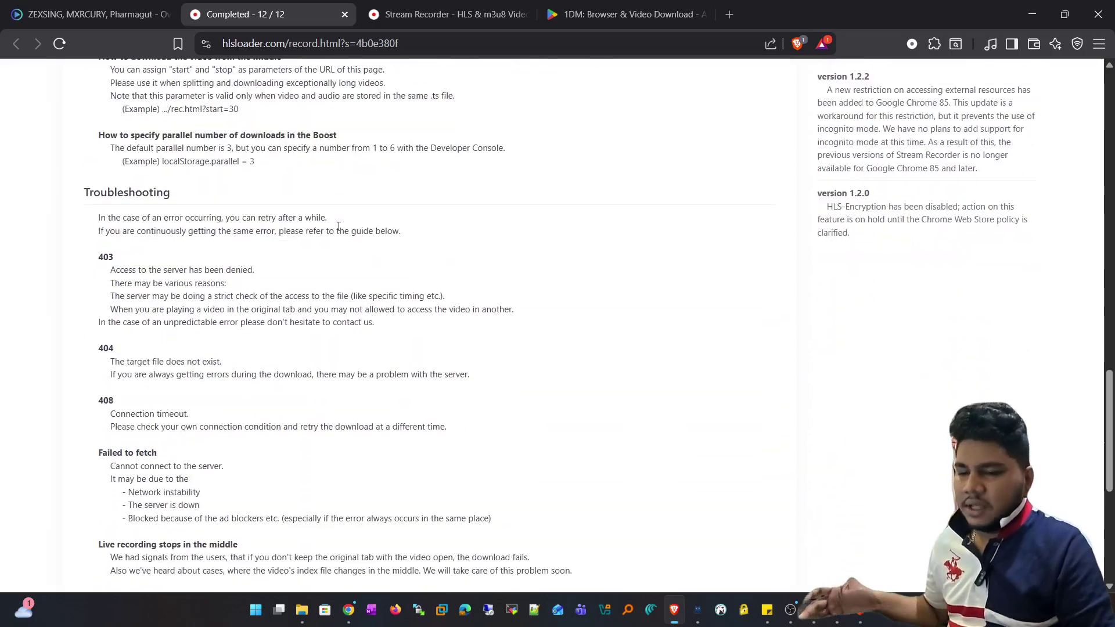
pyautogui.scroll(-4, 287, 213)
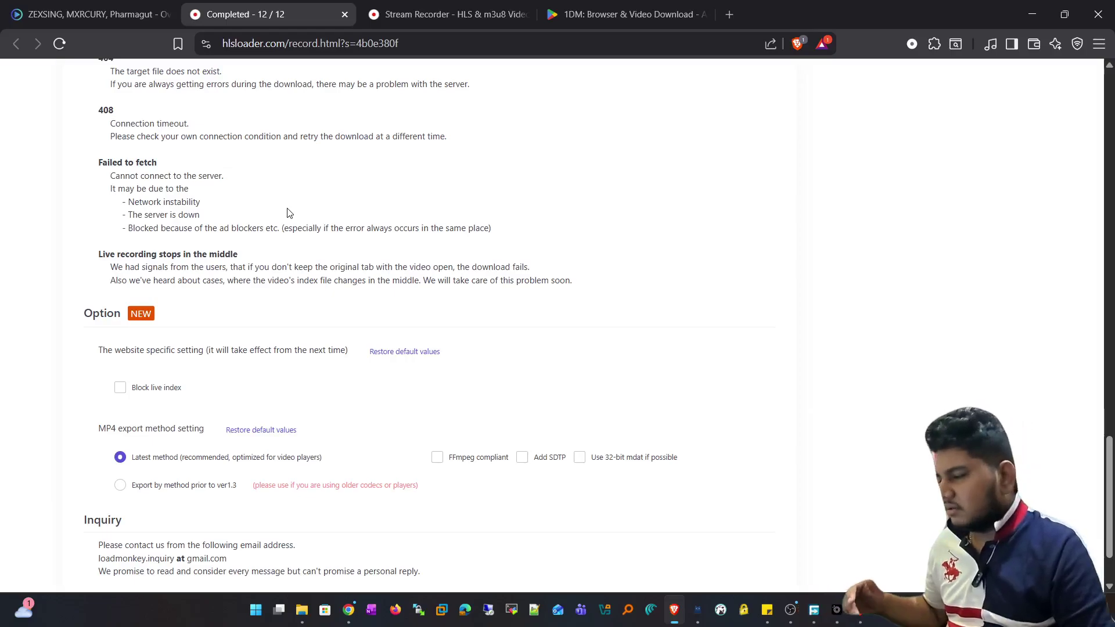
pyautogui.scroll(-2, 287, 213)
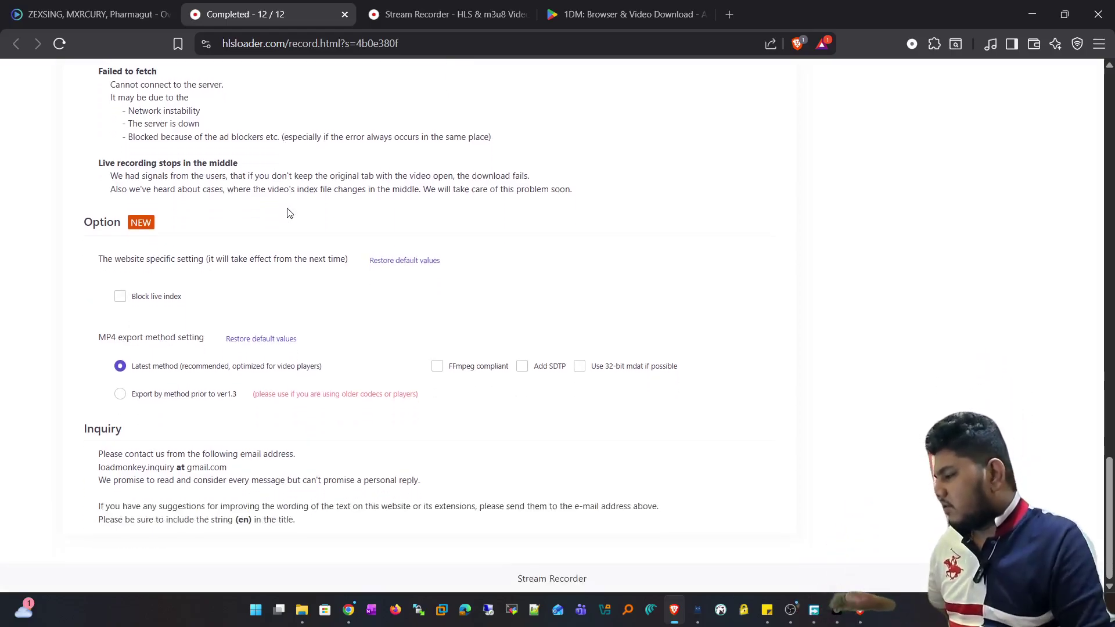
pyautogui.scroll(20, 287, 213)
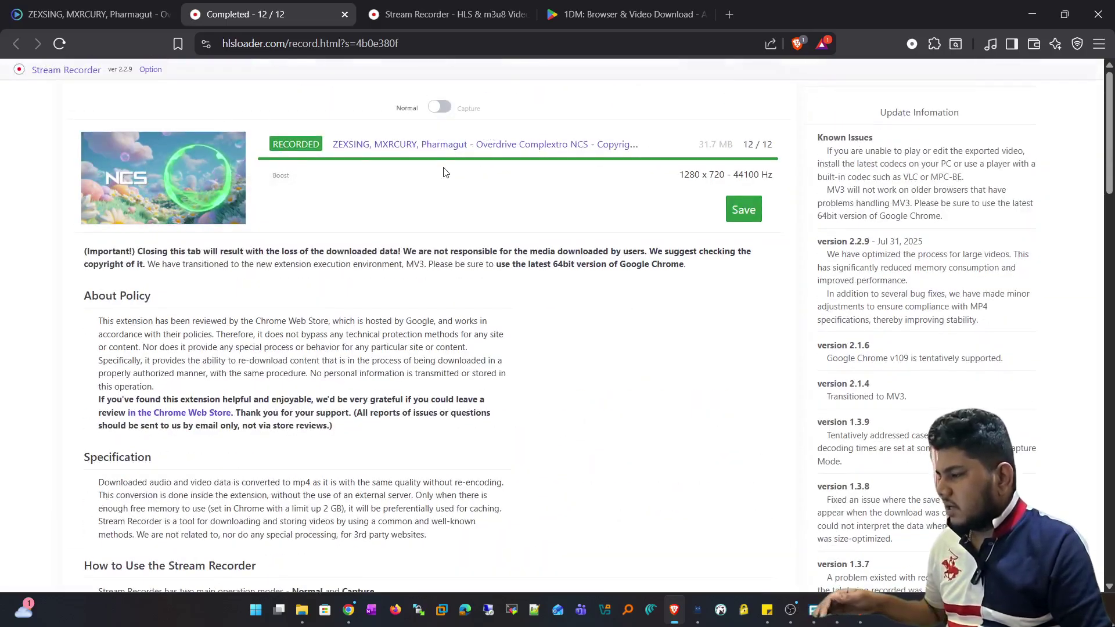
pyautogui.moveTo(213, 178)
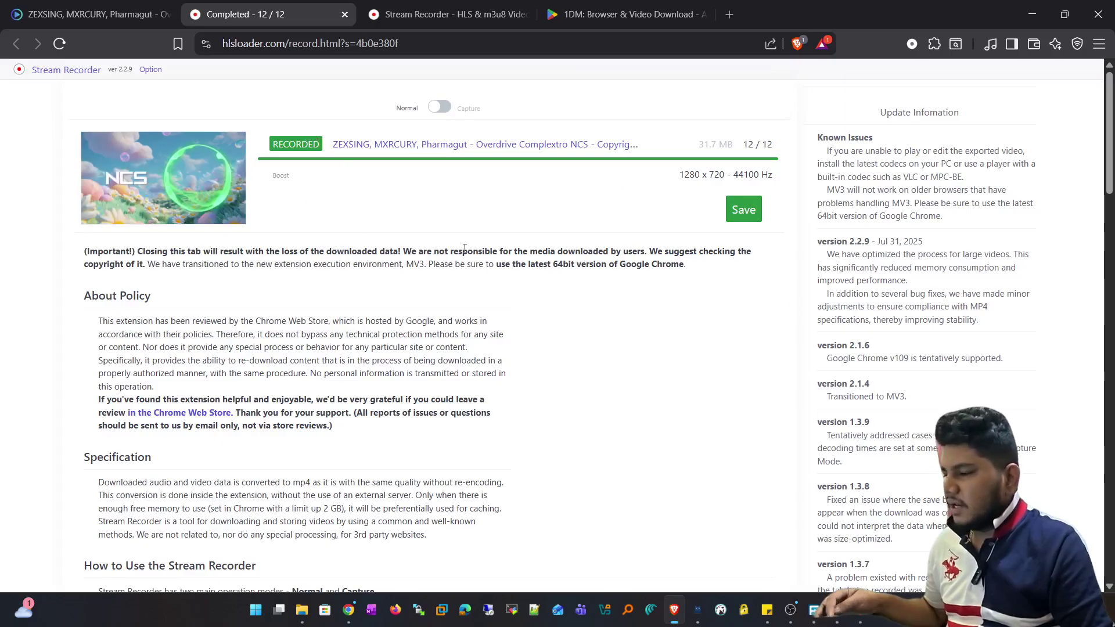
# Review the Normal mode (Live) and Normal mode (Archive) instructions in the Stream Recorder usage guide
pyautogui.scroll(-5, 649, 299)
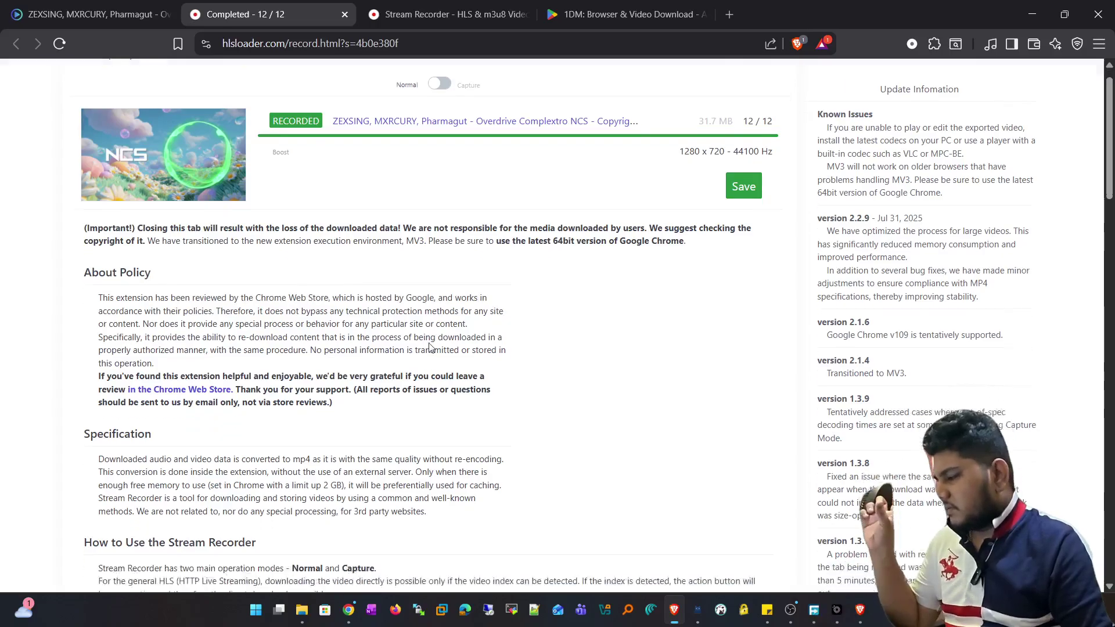
pyautogui.moveTo(150, 381); pyautogui.dragTo(306, 402)
pyautogui.click(336, 400)
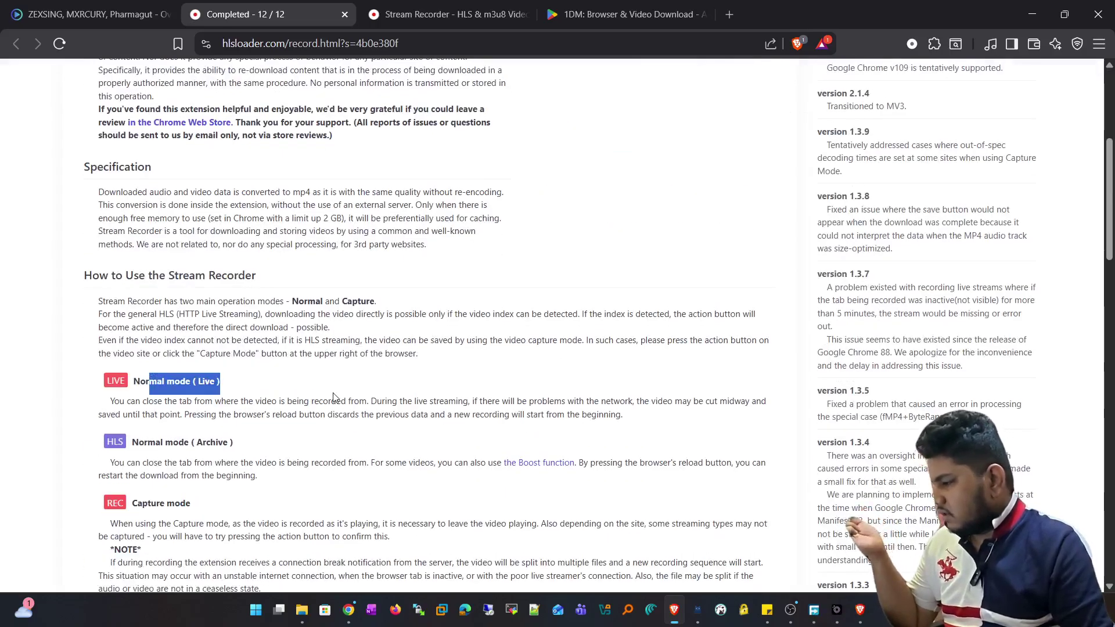
pyautogui.scroll(5, 526, 126)
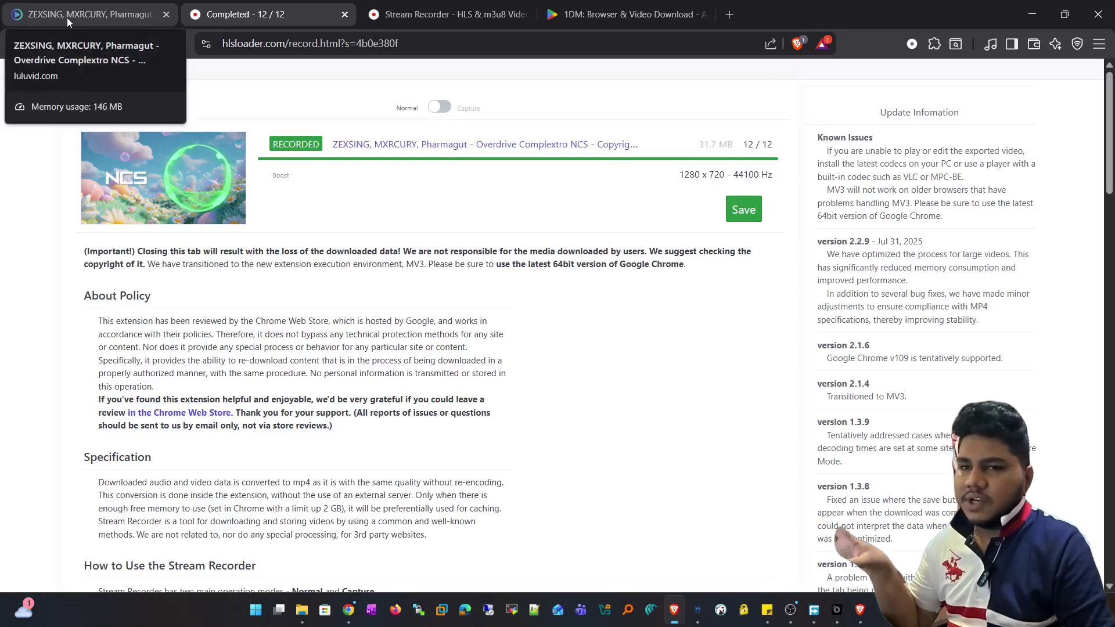
pyautogui.scroll(-5, 535, 284)
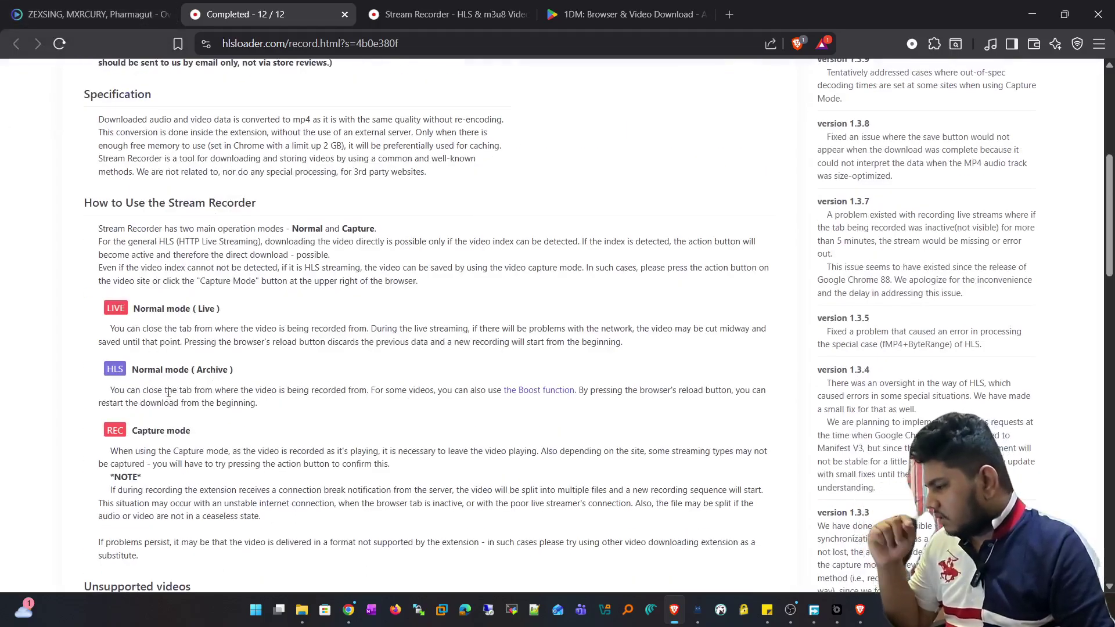
pyautogui.moveTo(158, 390); pyautogui.dragTo(541, 391)
pyautogui.click(583, 477)
pyautogui.scroll(5, 583, 477)
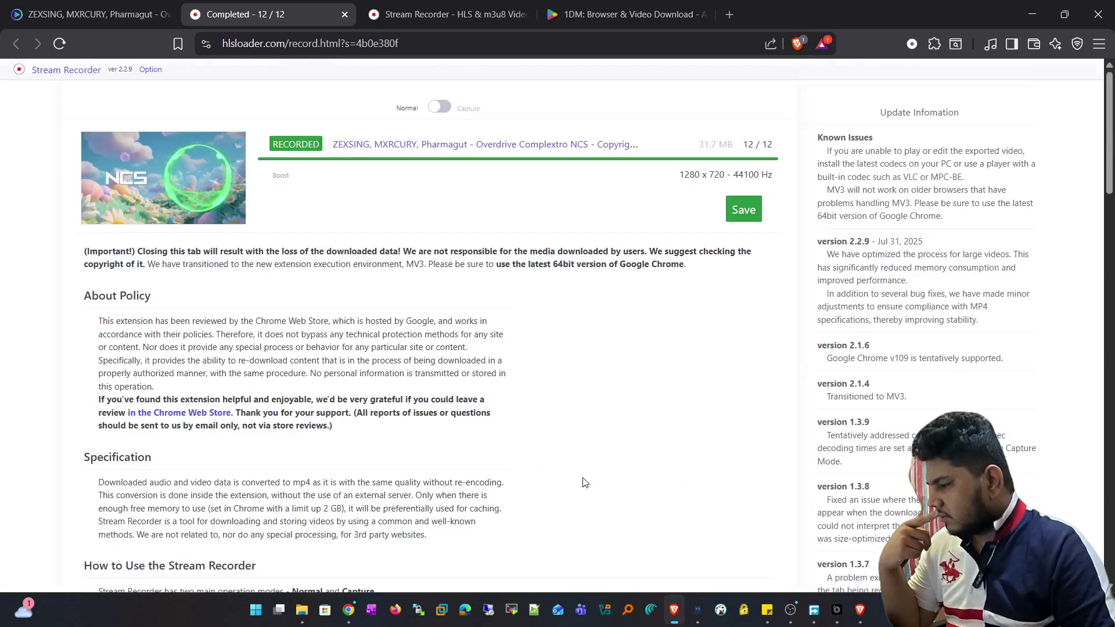
# Turn on Boost for the recording and read the Boost section on parallel downloading and its slowdown situations
pyautogui.click(287, 175)
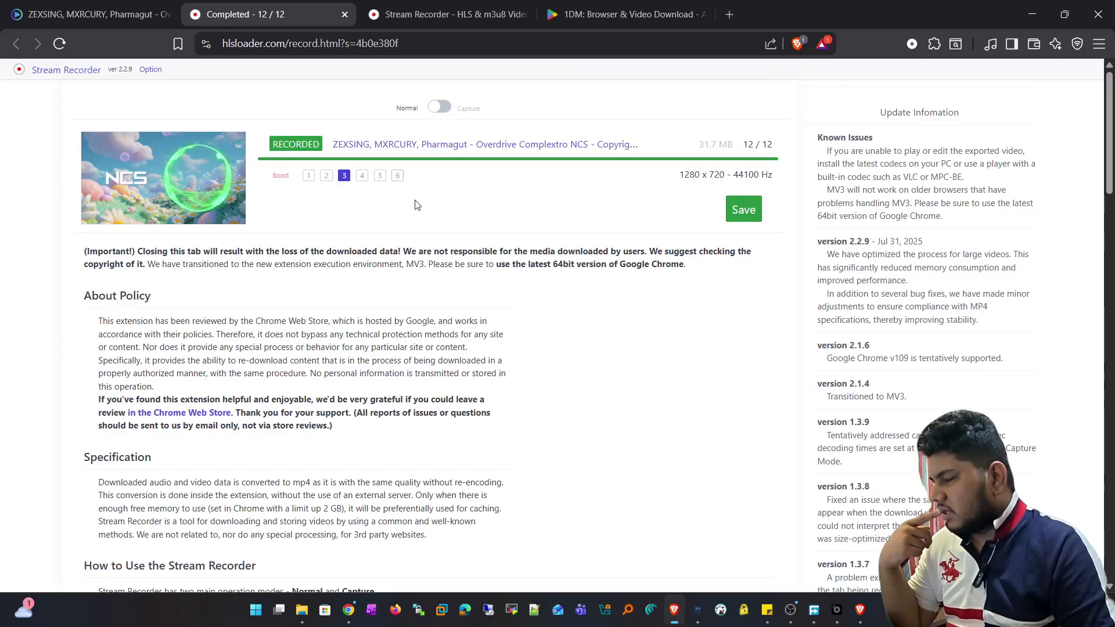
pyautogui.scroll(-8, 416, 204)
pyautogui.scroll(-4, 169, 388)
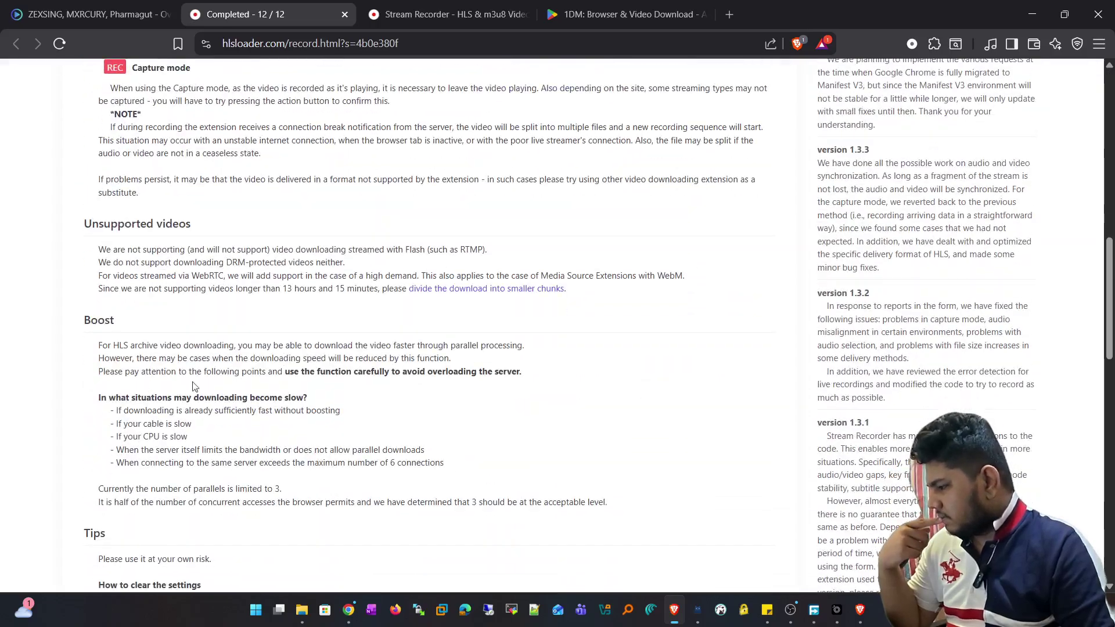
pyautogui.moveTo(524, 345); pyautogui.dragTo(134, 335)
pyautogui.click(269, 457)
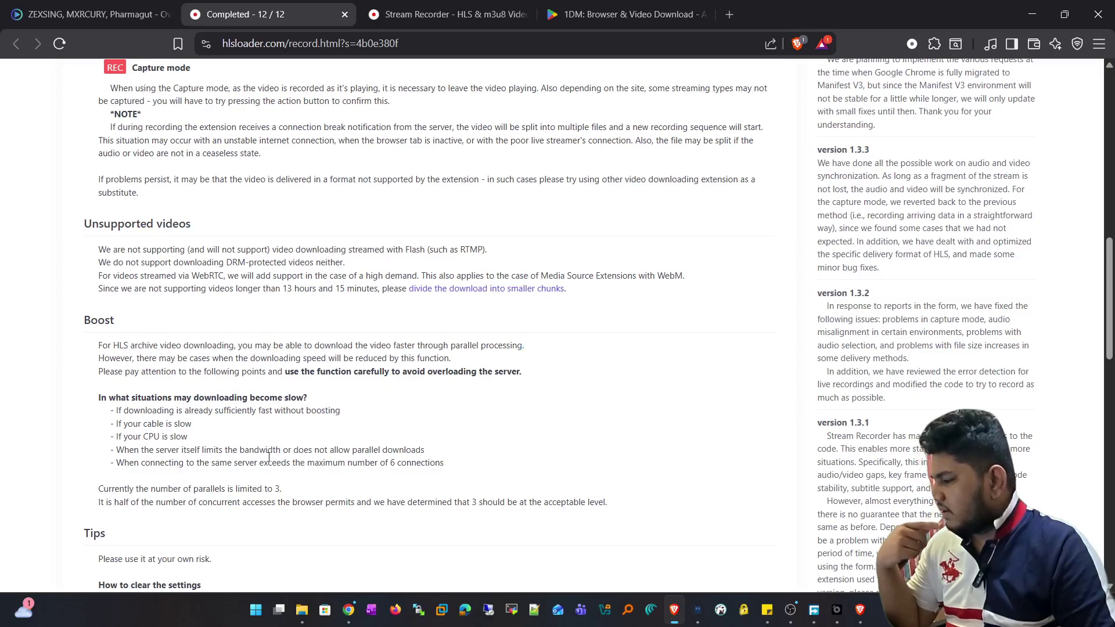
pyautogui.moveTo(200, 437); pyautogui.dragTo(158, 426)
pyautogui.moveTo(138, 345); pyautogui.dragTo(476, 485)
pyautogui.scroll(1, 708, 381)
pyautogui.scroll(12, 709, 380)
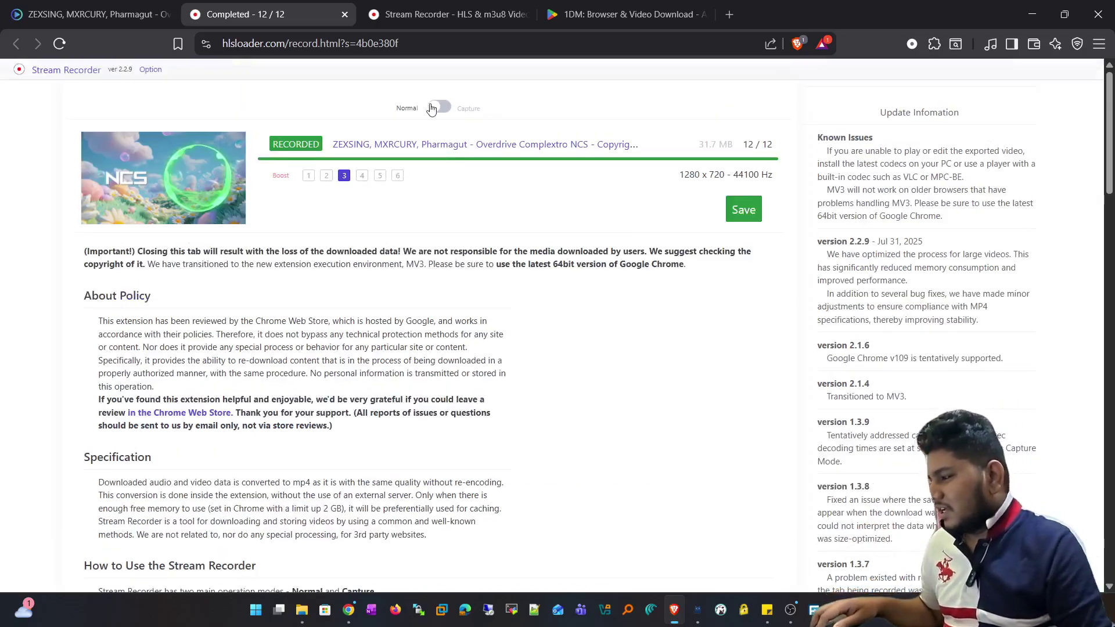
# Inspect the recording page's full address, check the original LuluStream video page and return to the completed recording
pyautogui.click(275, 44)
pyautogui.click(476, 70)
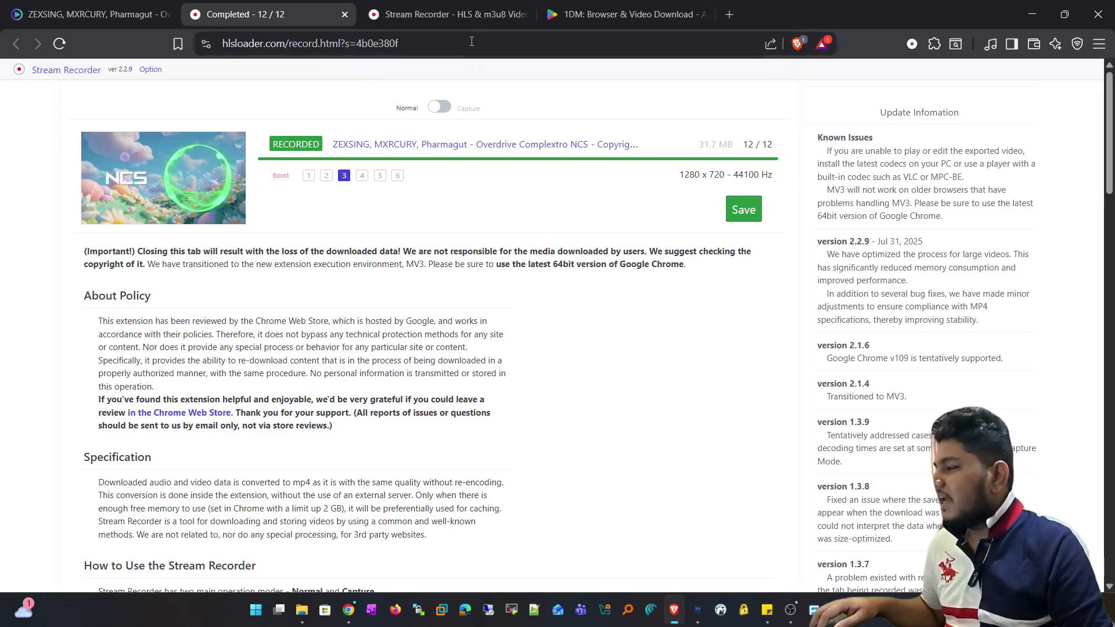
pyautogui.click(468, 42)
pyautogui.click(466, 42)
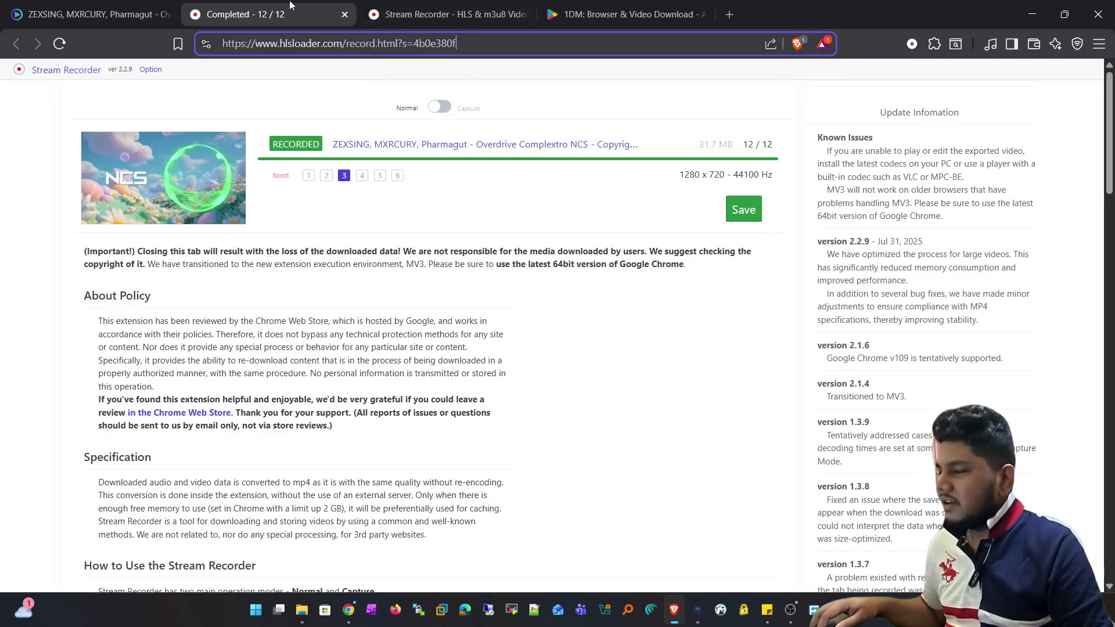
pyautogui.click(115, 16)
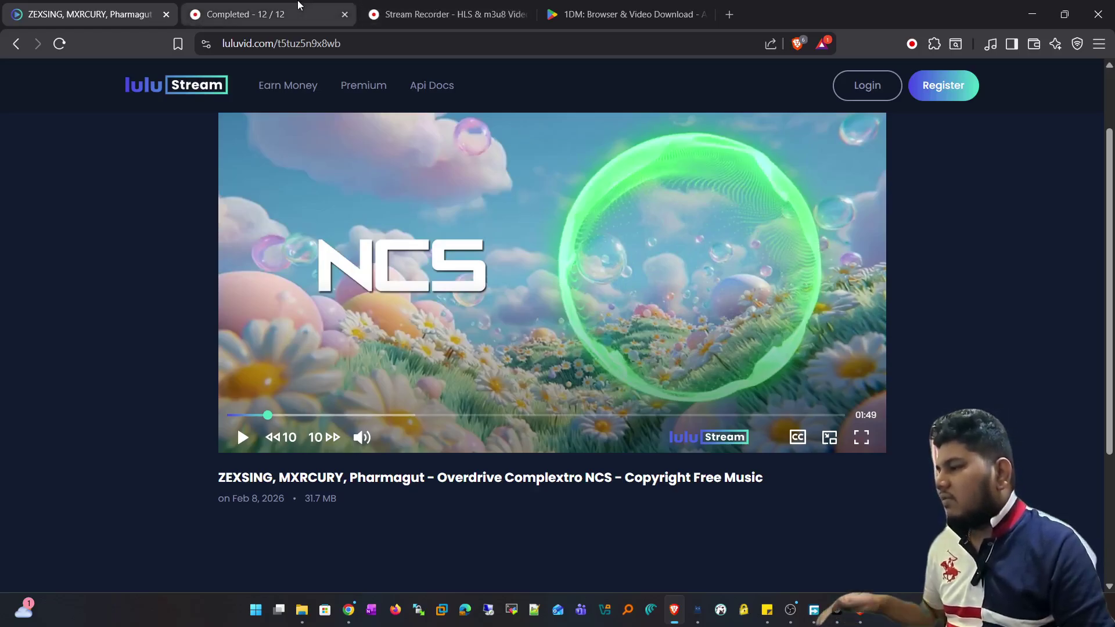
pyautogui.click(298, 6)
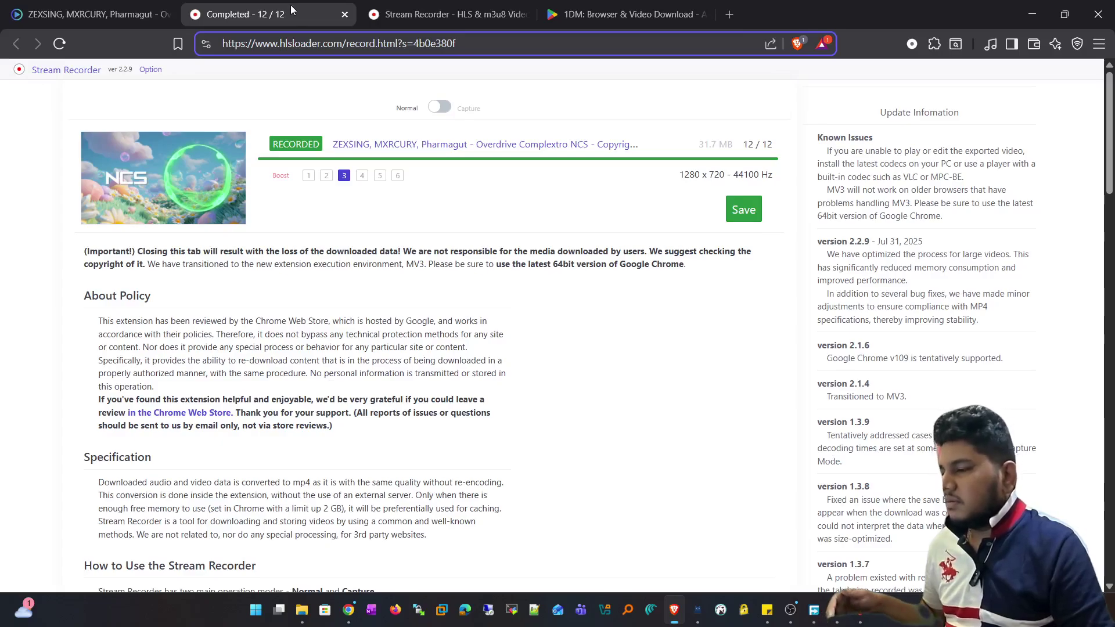
# Read the About Policy section, highlighting its passages on content protection, personal data and store reviews
pyautogui.moveTo(100, 321); pyautogui.dragTo(483, 439)
pyautogui.click(137, 391)
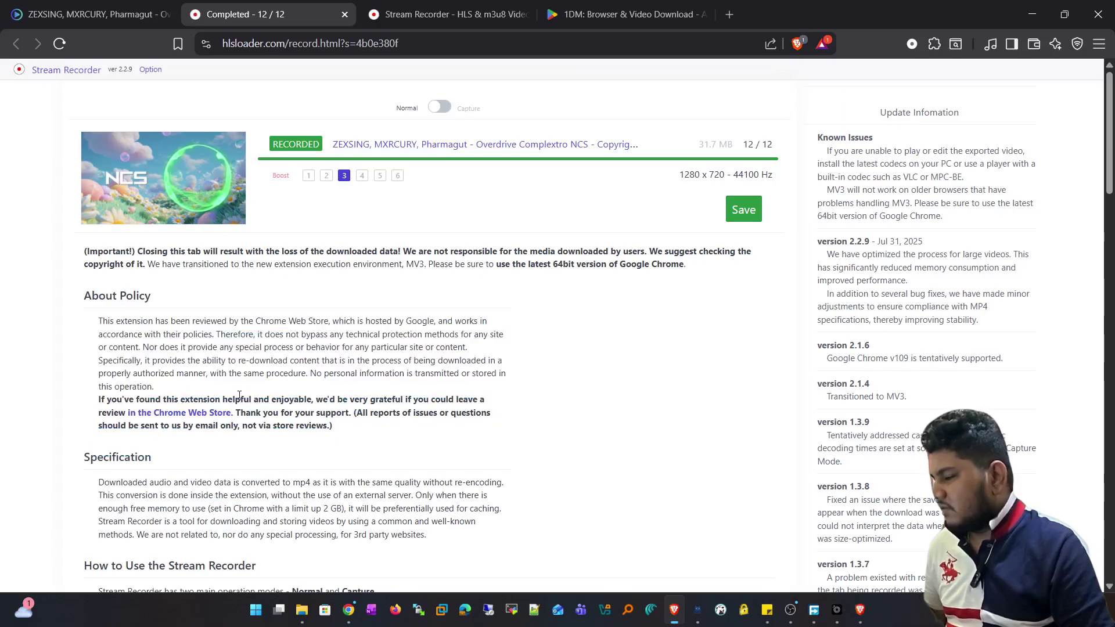
pyautogui.moveTo(337, 400); pyautogui.dragTo(424, 413)
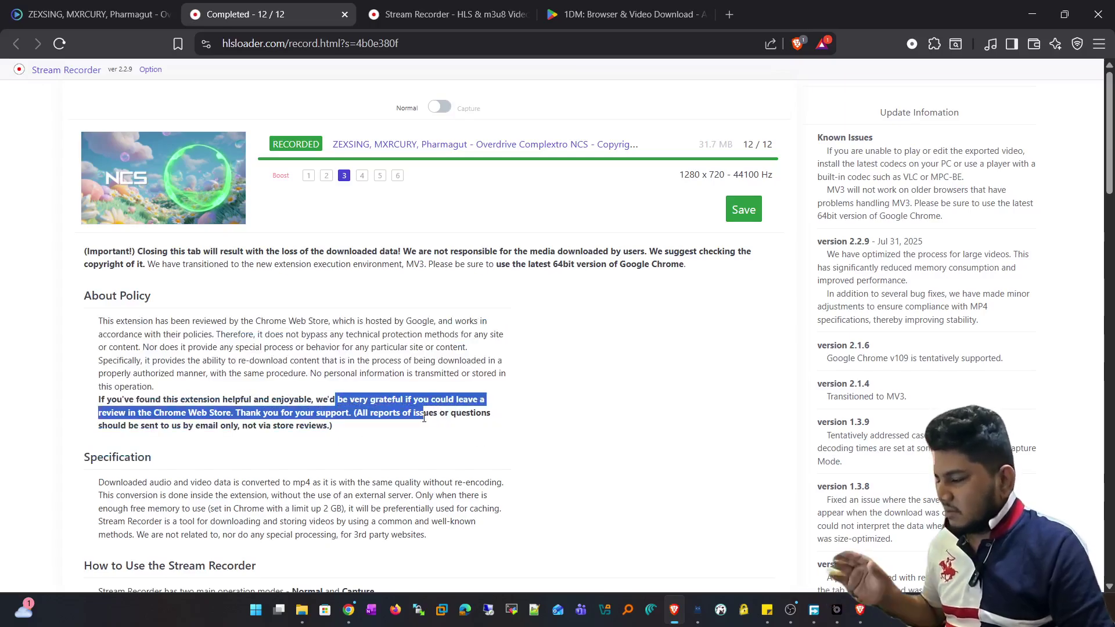
pyautogui.moveTo(154, 387); pyautogui.dragTo(99, 349)
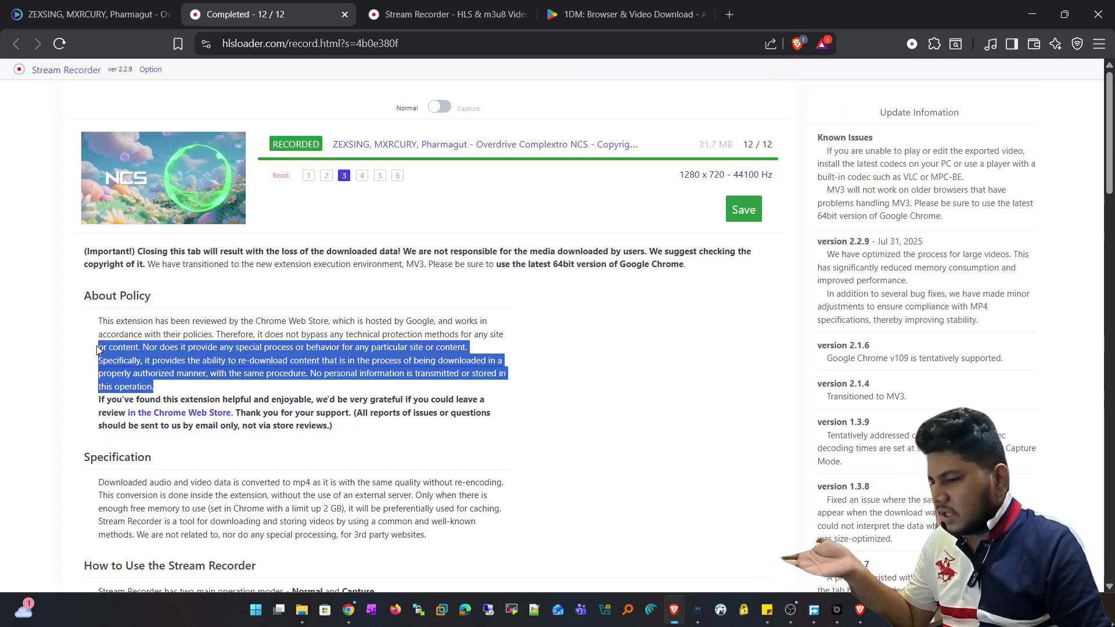
pyautogui.click(754, 438)
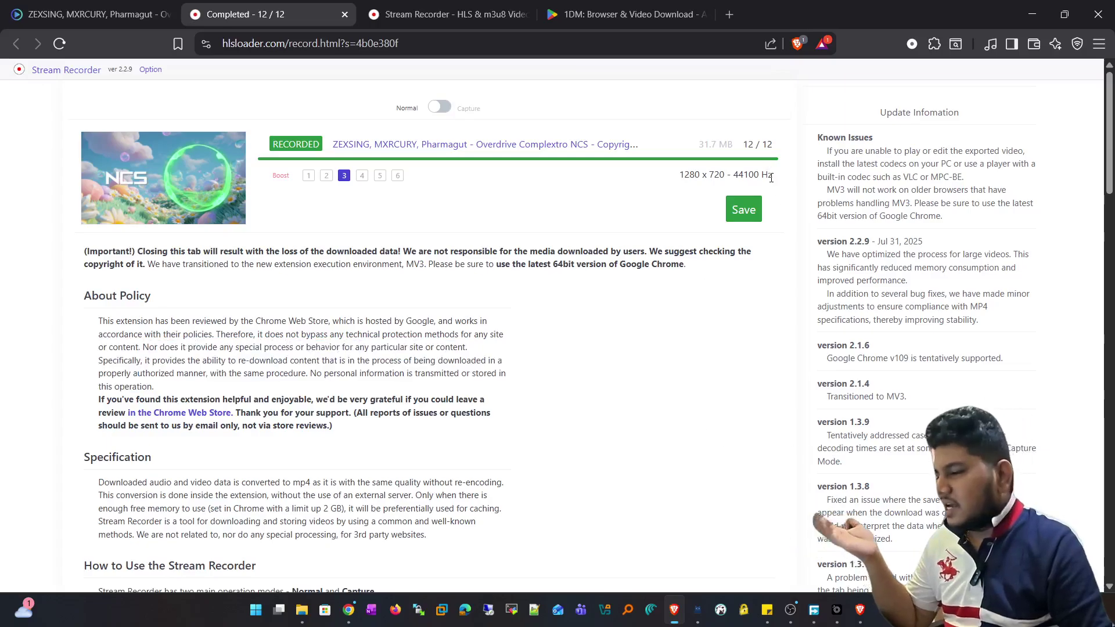
# Save the recorded video as an MP4 file in the Downloads folder and show the file in its folder
pyautogui.click(754, 214)
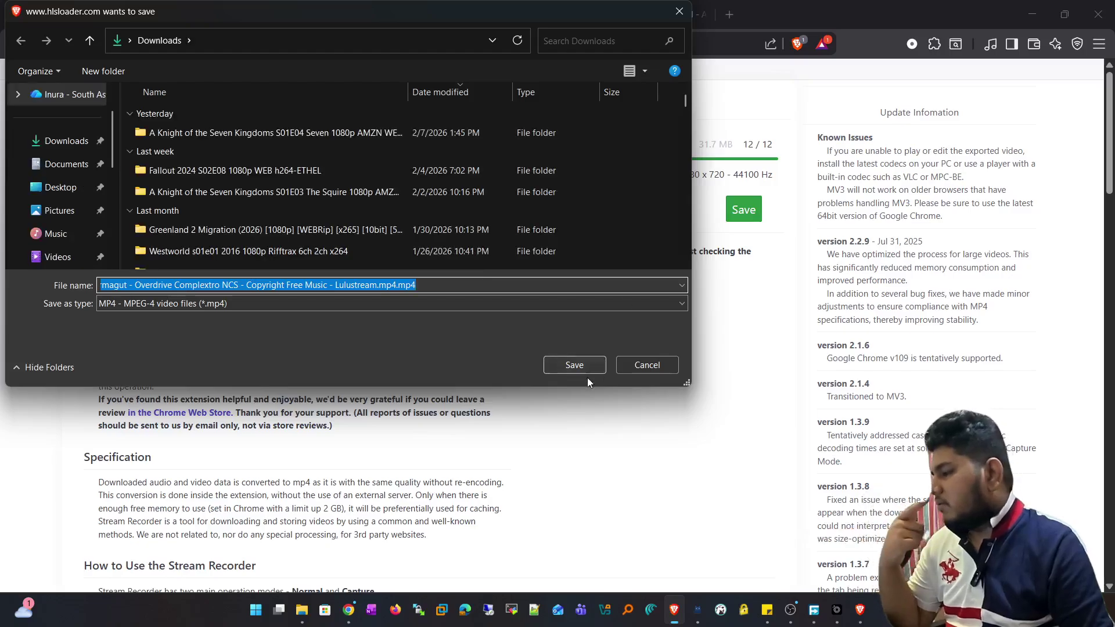
pyautogui.click(587, 366)
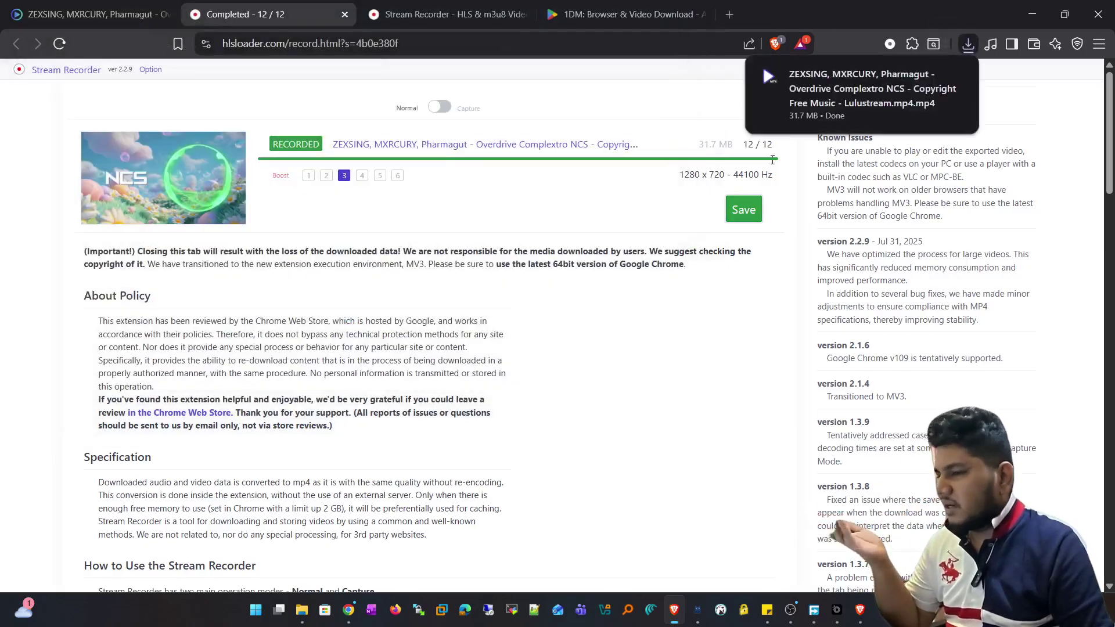
pyautogui.click(901, 81)
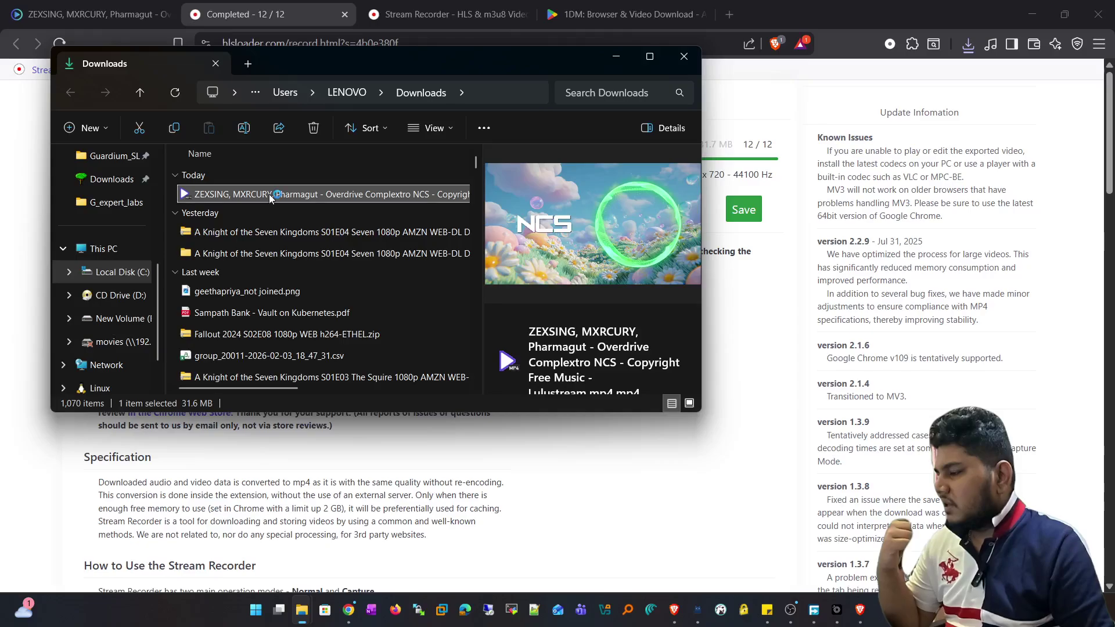
# Play the saved MP4 in PotPlayer, skip ahead to about 1:35 to check it, and close the player and folder window
pyautogui.doubleClick(270, 194)
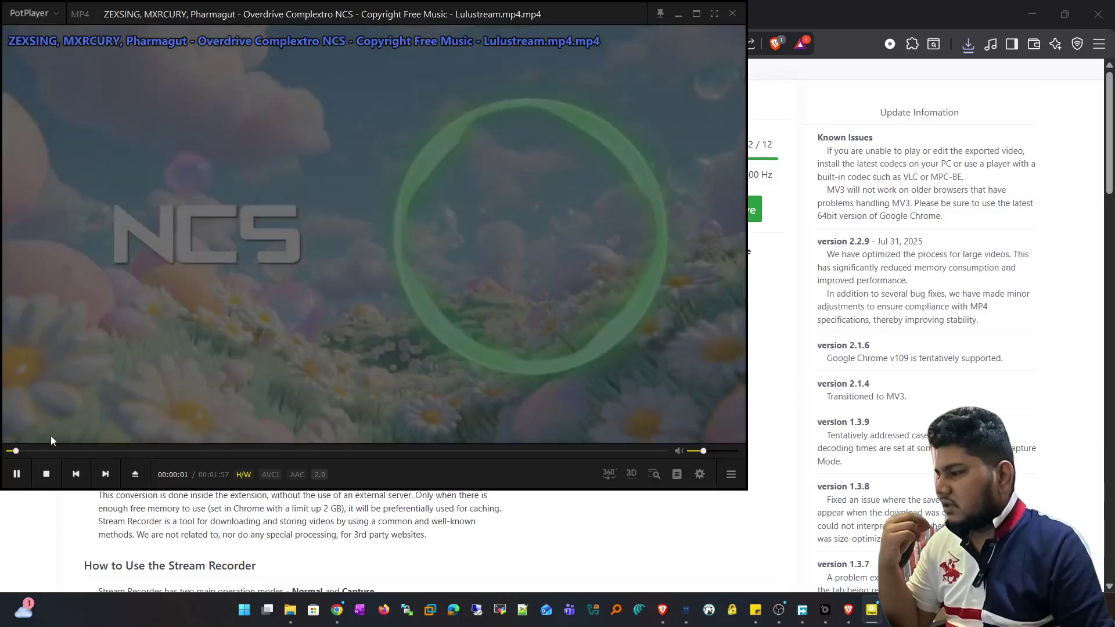
pyautogui.moveTo(58, 450); pyautogui.dragTo(281, 450)
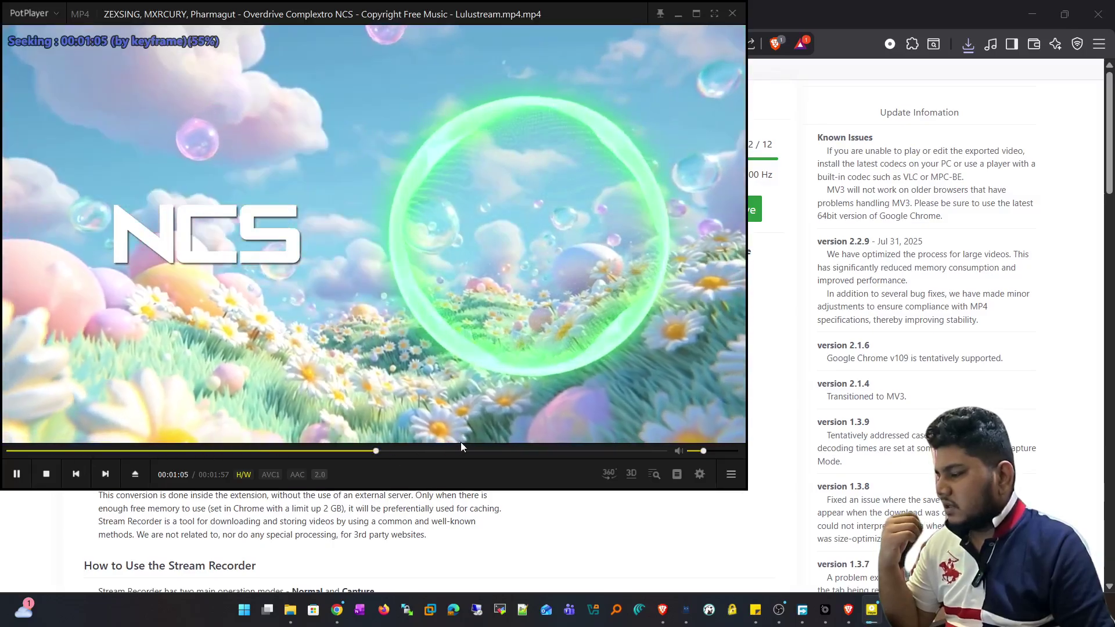
pyautogui.moveTo(461, 448); pyautogui.dragTo(568, 450)
pyautogui.click(655, 253)
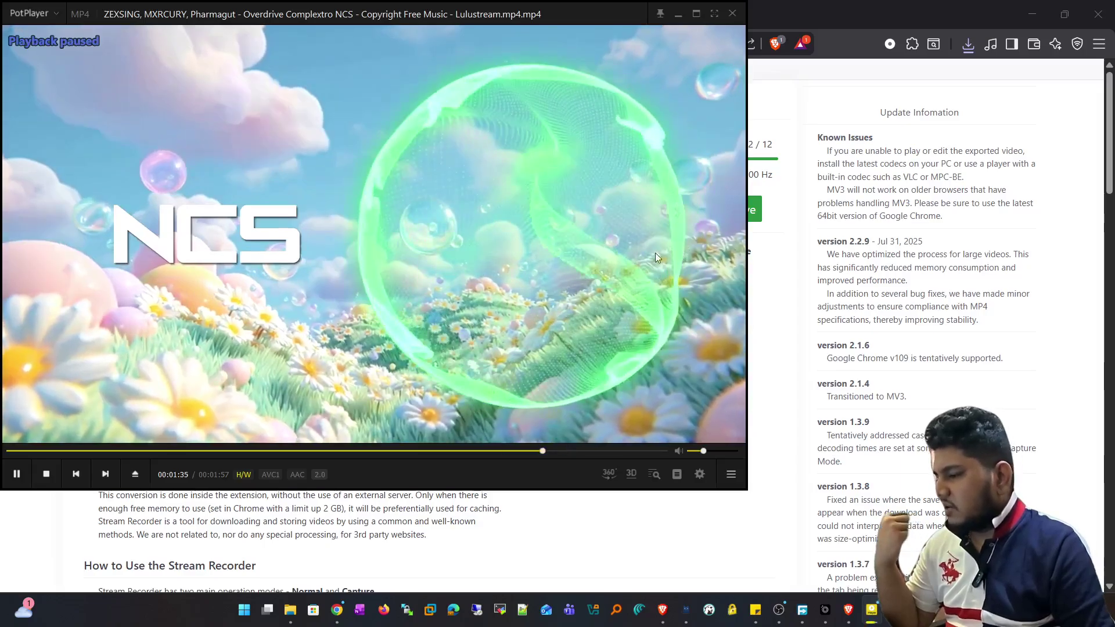
pyautogui.click(730, 15)
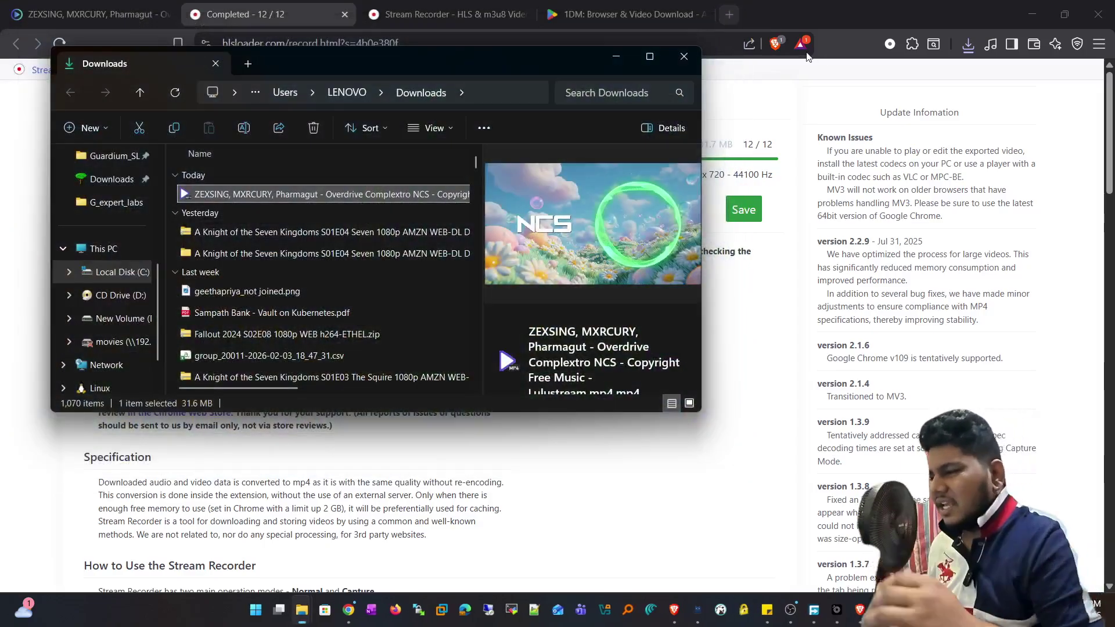
pyautogui.click(685, 57)
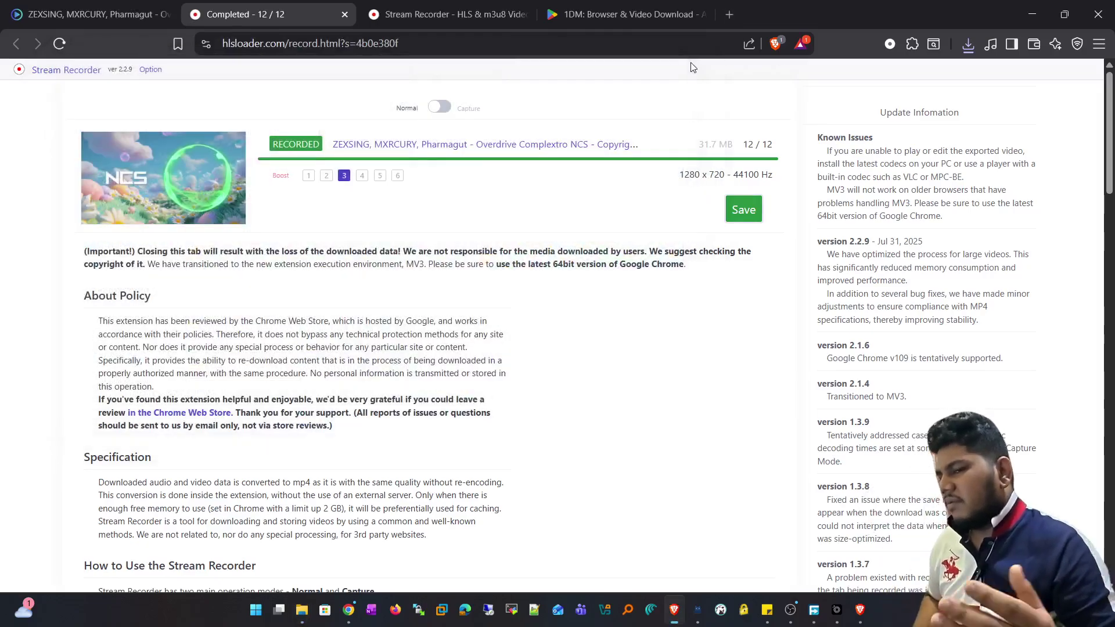